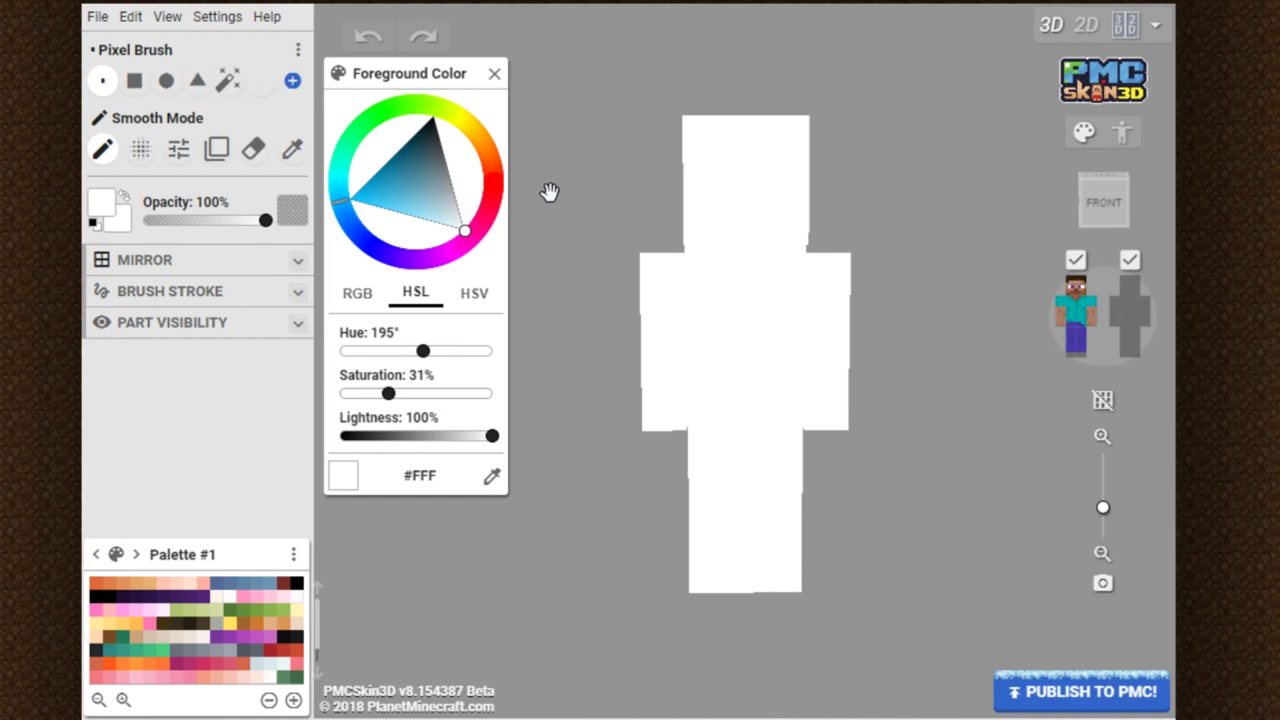
Set the paint colour to dark berry red #922B2D and hide the model's right arm.
{"action": "left_click", "coordinate": [97, 18]}
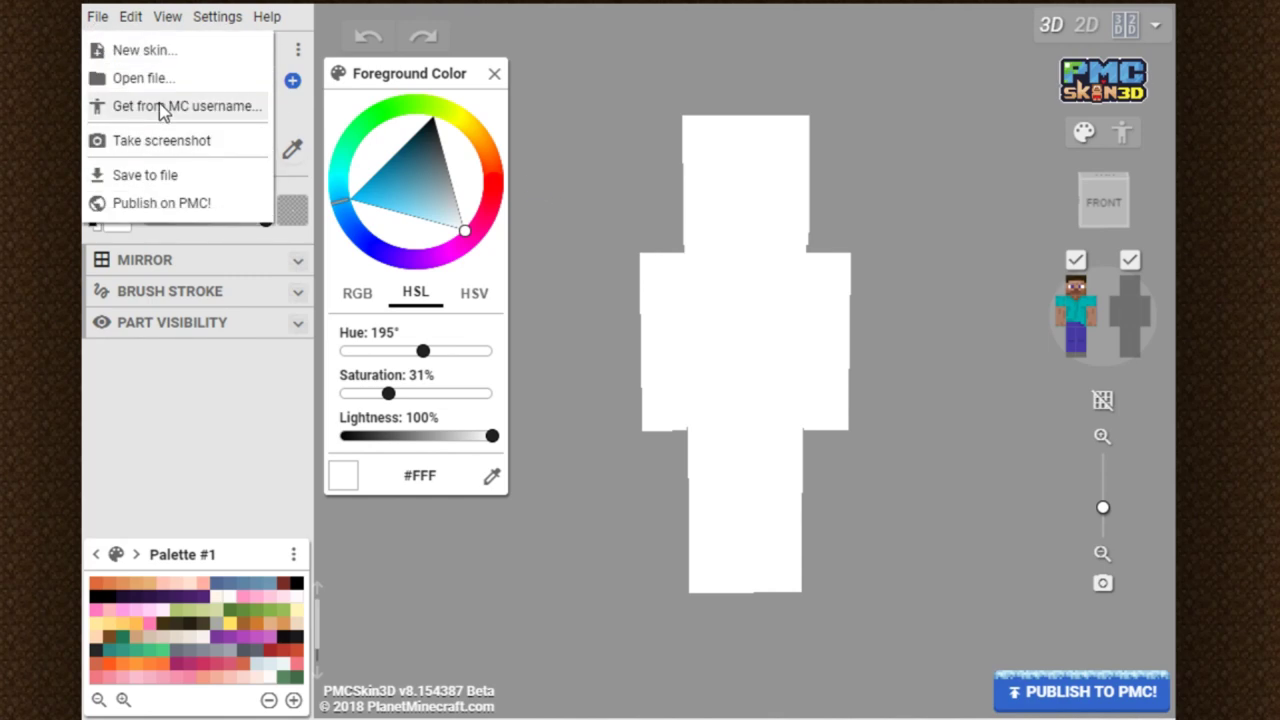
{"action": "left_click", "coordinate": [622, 100]}
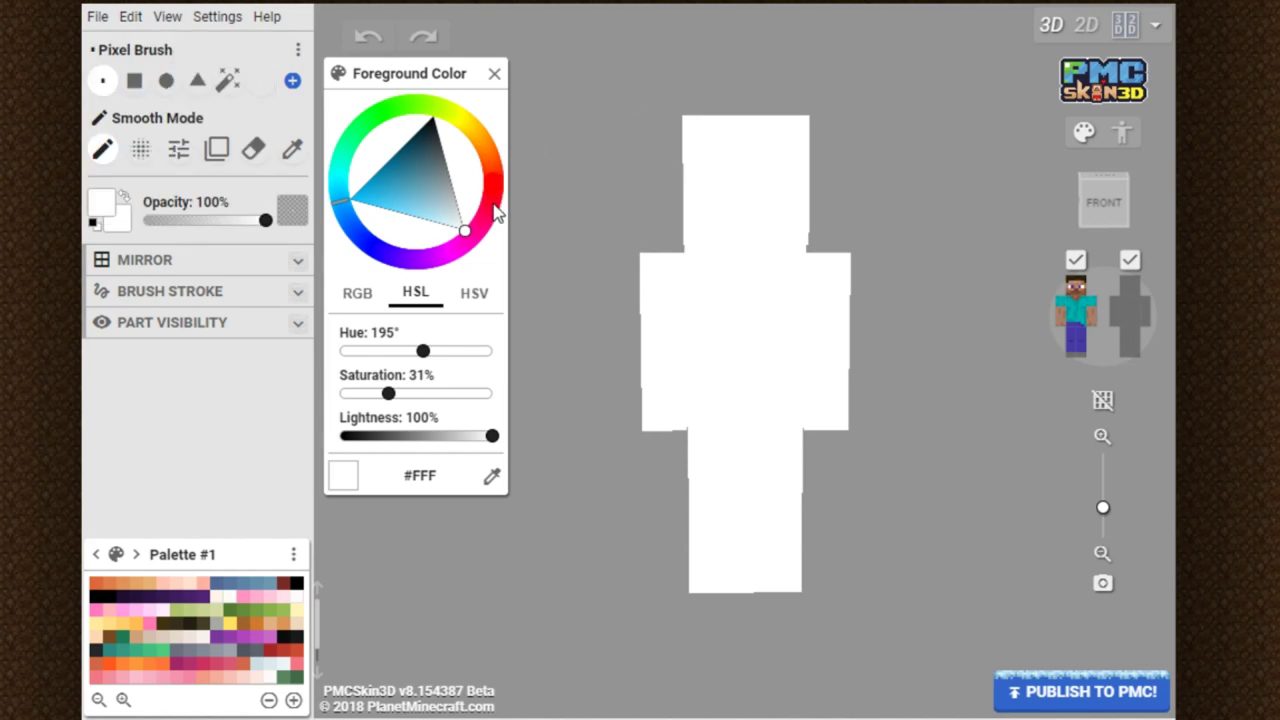
{"action": "left_click_drag", "start_coordinate": [497, 213], "coordinate": [507, 205]}
{"action": "left_click_drag", "start_coordinate": [397, 184], "coordinate": [494, 192]}
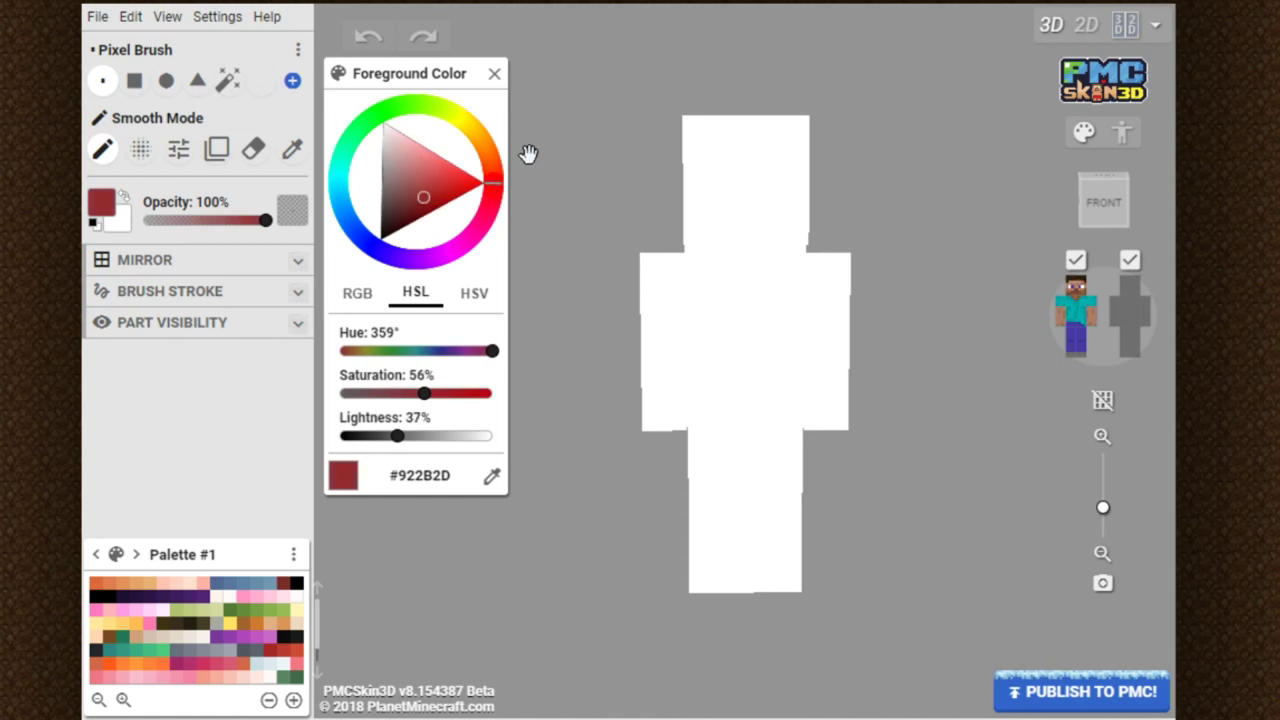
{"action": "left_click", "coordinate": [754, 218]}
{"action": "left_click", "coordinate": [1062, 318]}
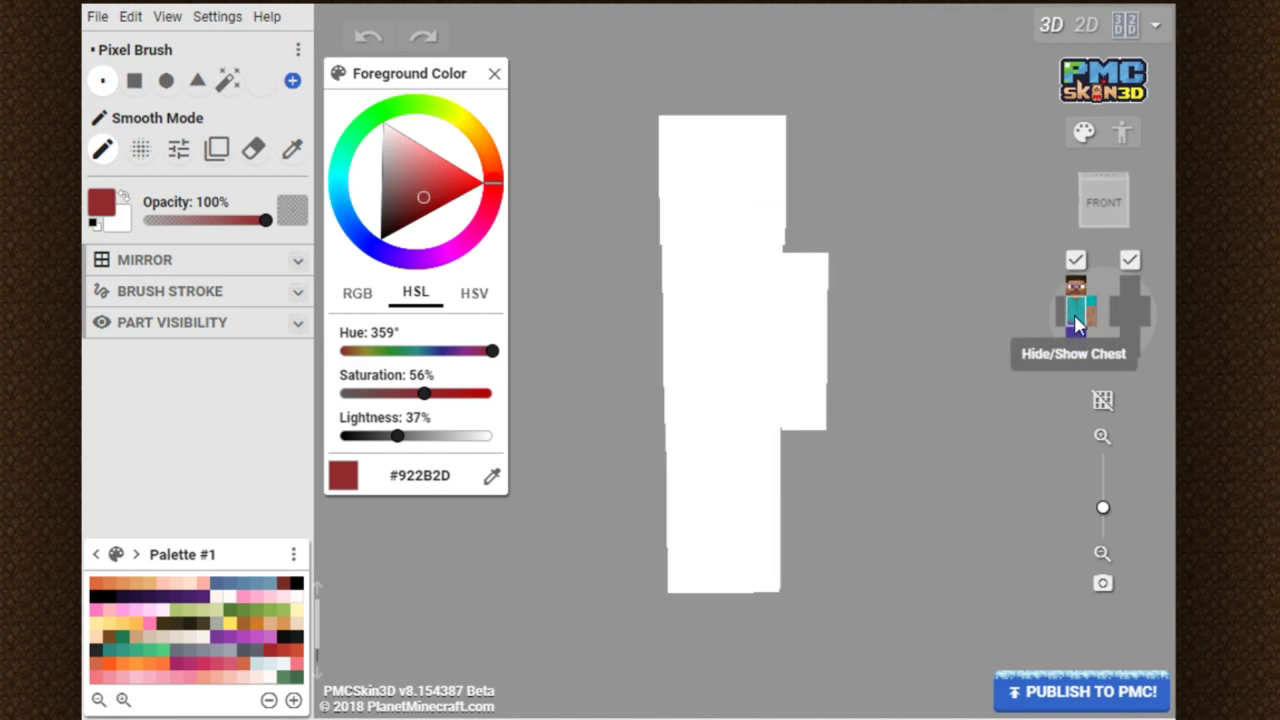
Hide the chest, the other arm and both legs so only the head remains.
{"action": "left_click", "coordinate": [1074, 314]}
{"action": "left_click", "coordinate": [1091, 314]}
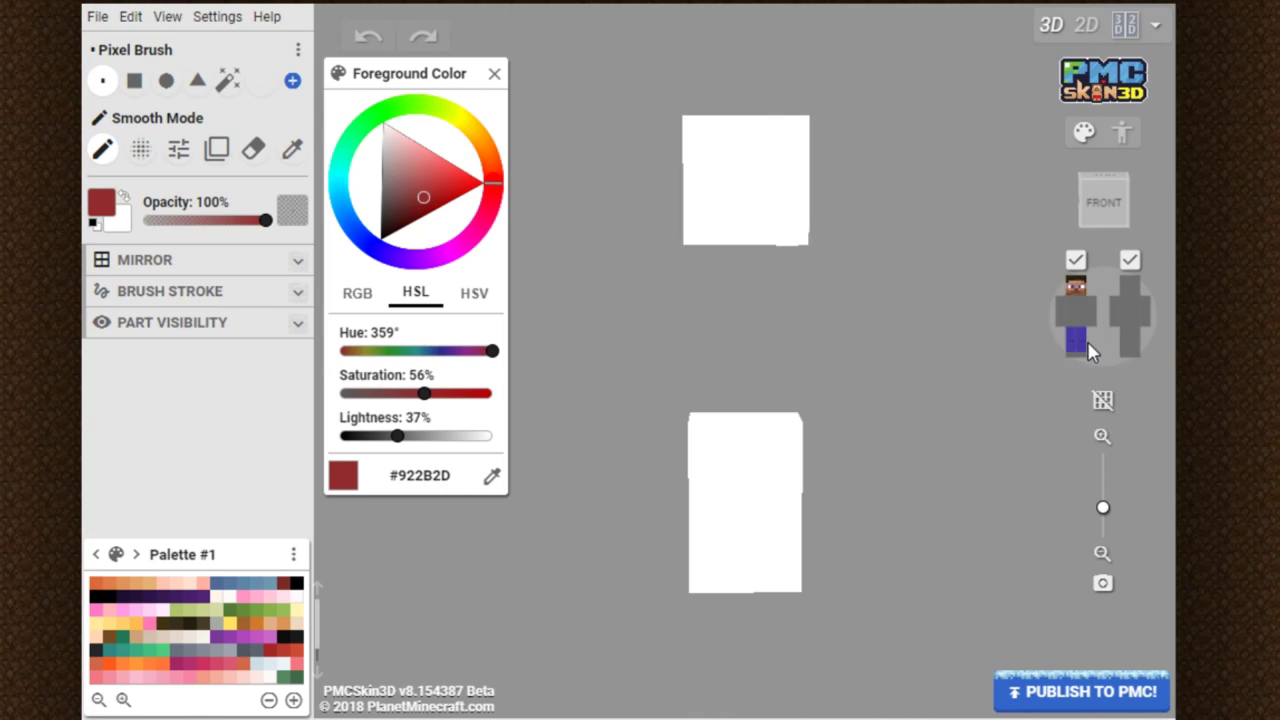
{"action": "left_click", "coordinate": [1083, 347]}
{"action": "left_click", "coordinate": [1072, 342]}
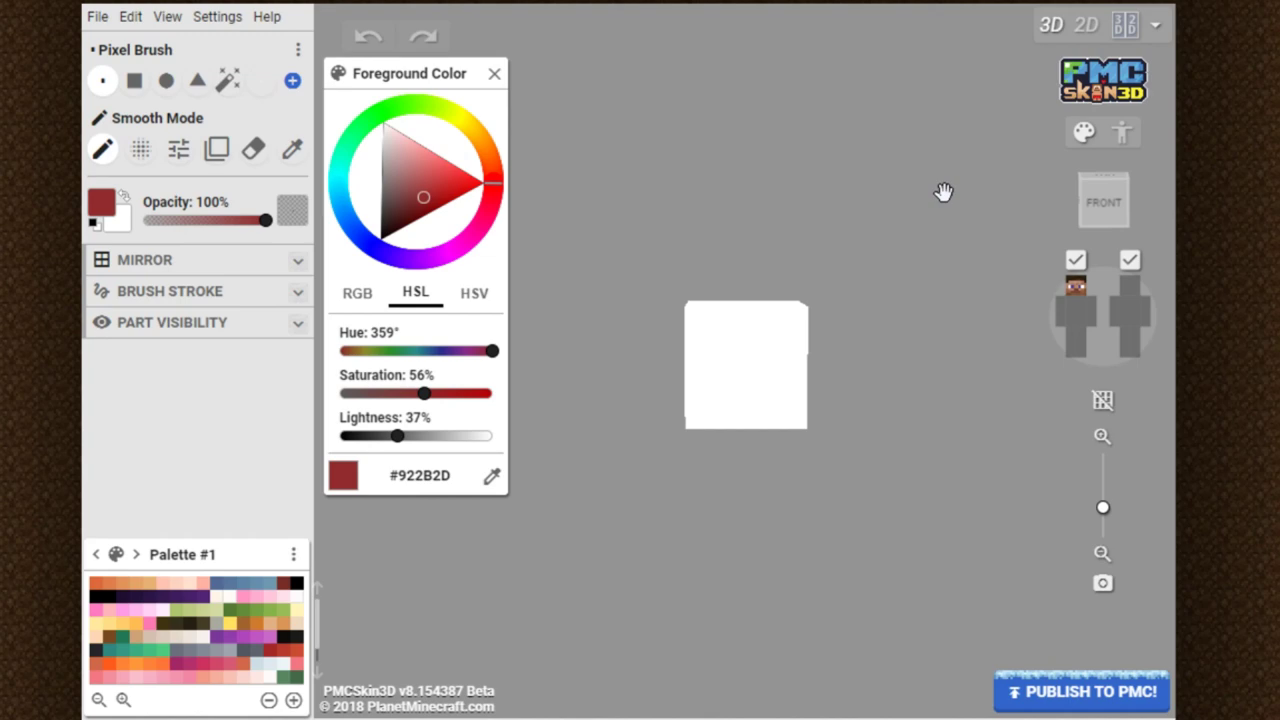
Dot five dark red berry pixels across the head's top face.
{"action": "mouse_move", "coordinate": [863, 197]}
{"action": "left_mouse_down"}
{"action": "mouse_move", "coordinate": [880, 253]}
{"action": "mouse_move", "coordinate": [874, 406]}
{"action": "left_mouse_up"}
{"action": "left_click", "coordinate": [711, 367]}
{"action": "left_click", "coordinate": [721, 368]}
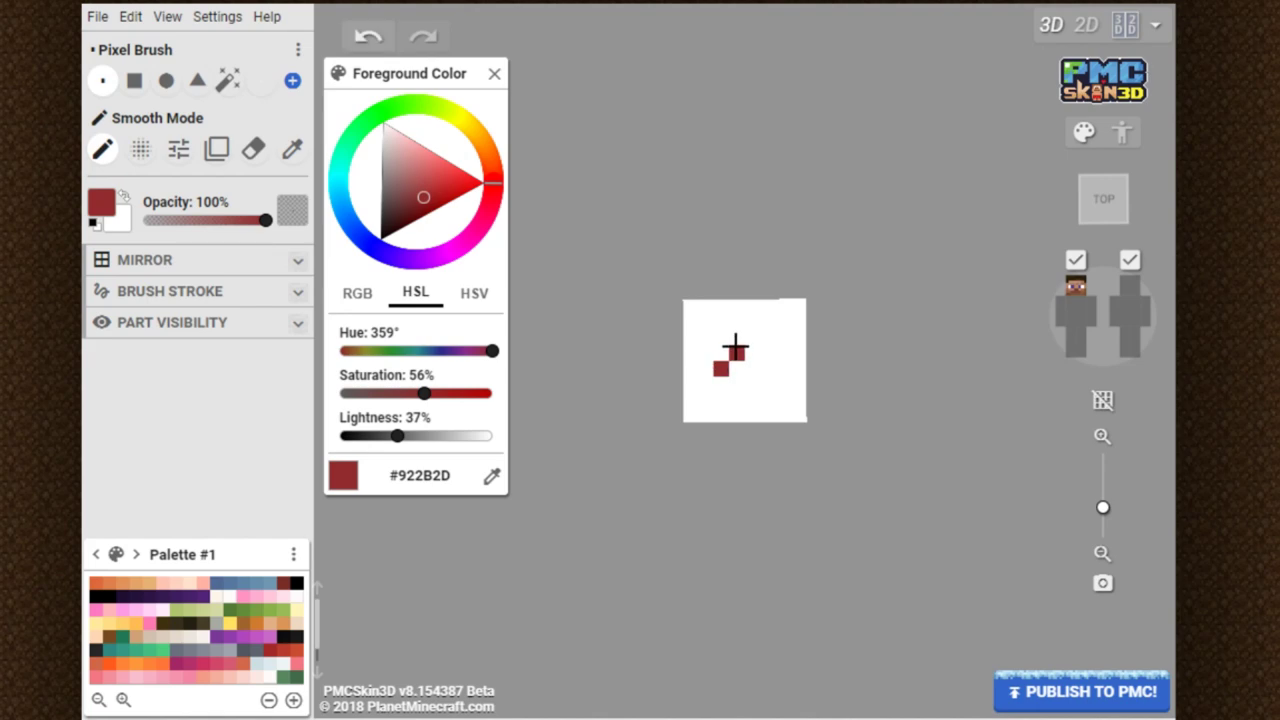
{"action": "left_click", "coordinate": [736, 350]}
{"action": "left_click", "coordinate": [783, 370]}
{"action": "left_click", "coordinate": [767, 322]}
Dot four red berry pixels on the head's left face.
{"action": "left_click_drag", "start_coordinate": [943, 517], "coordinate": [682, 276]}
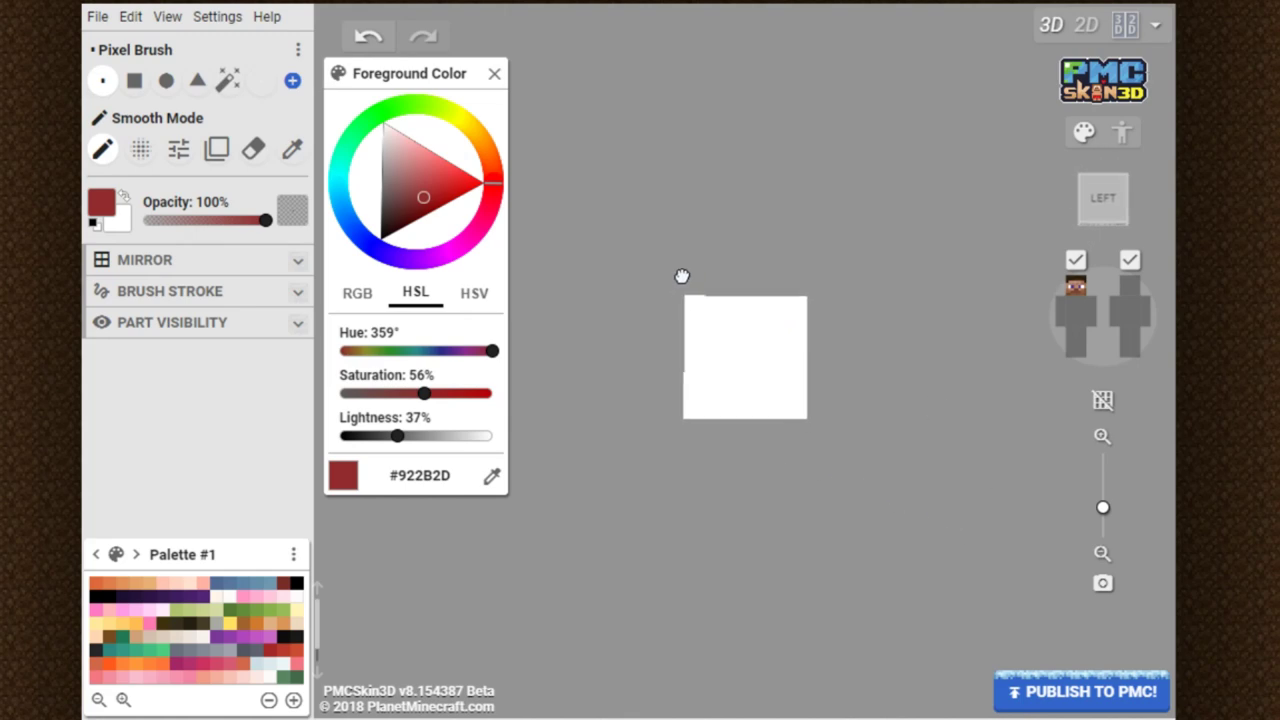
{"action": "left_click", "coordinate": [719, 320]}
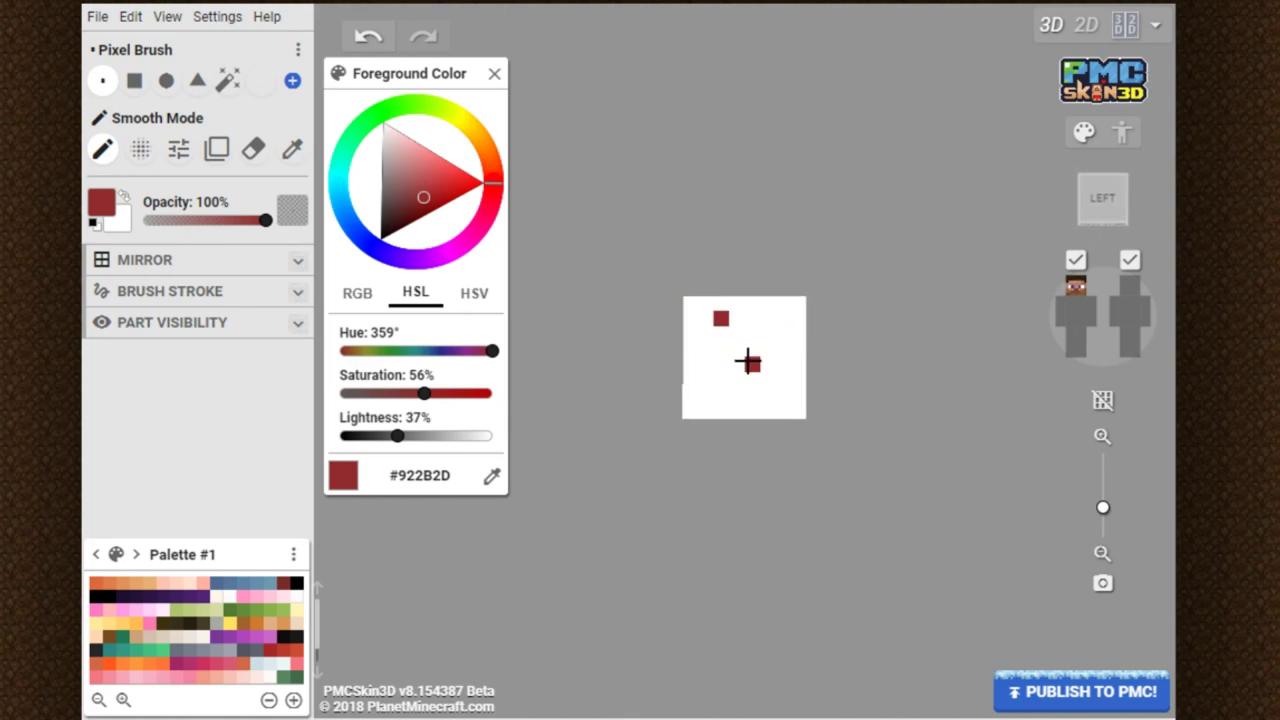
{"action": "left_click", "coordinate": [752, 364]}
{"action": "left_click", "coordinate": [736, 379]}
{"action": "left_click", "coordinate": [782, 395]}
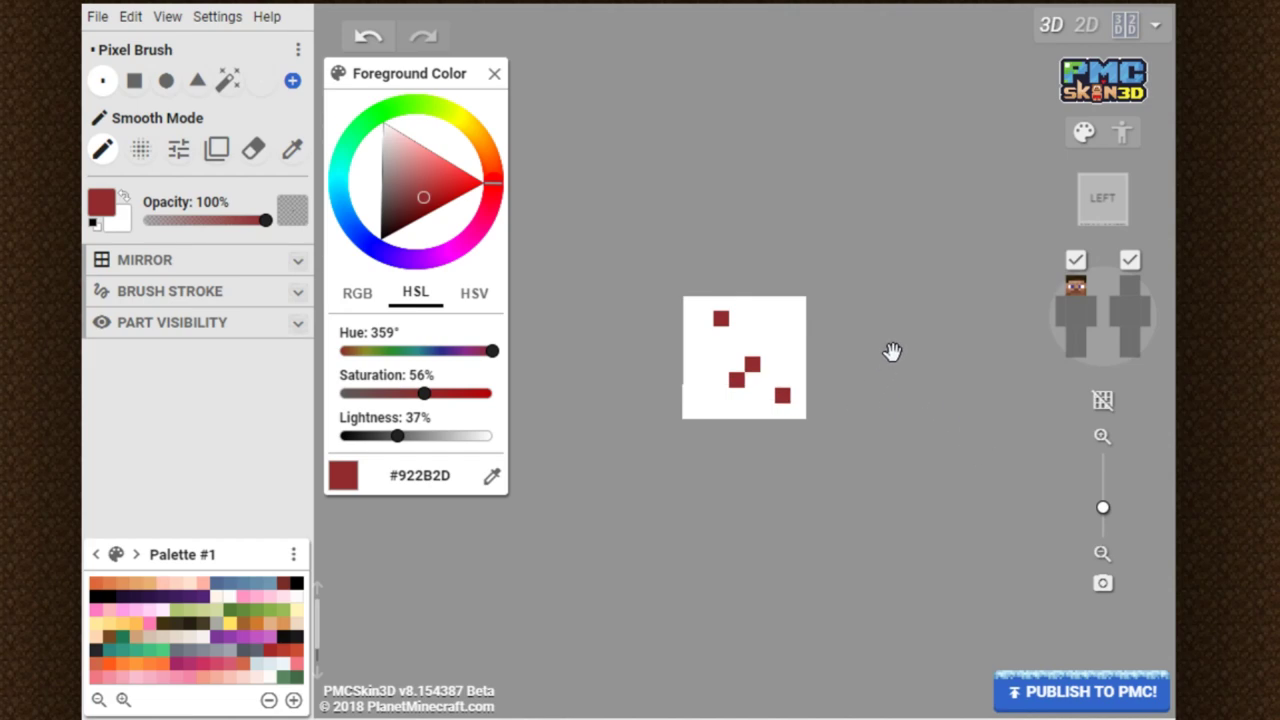
Paint three red berry pixels on the back face, one near its right edge.
{"action": "mouse_move", "coordinate": [878, 383]}
{"action": "left_mouse_down"}
{"action": "mouse_move", "coordinate": [846, 406]}
{"action": "mouse_move", "coordinate": [623, 409]}
{"action": "left_mouse_up"}
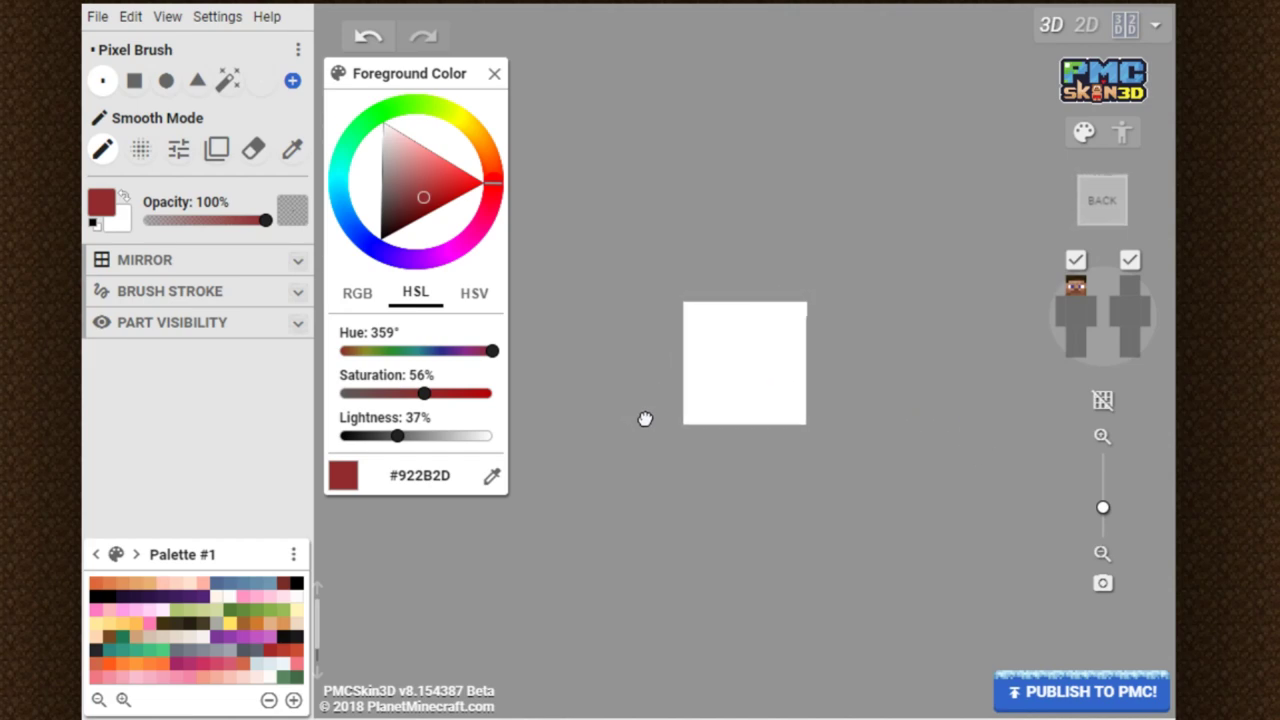
{"action": "left_click", "coordinate": [724, 383]}
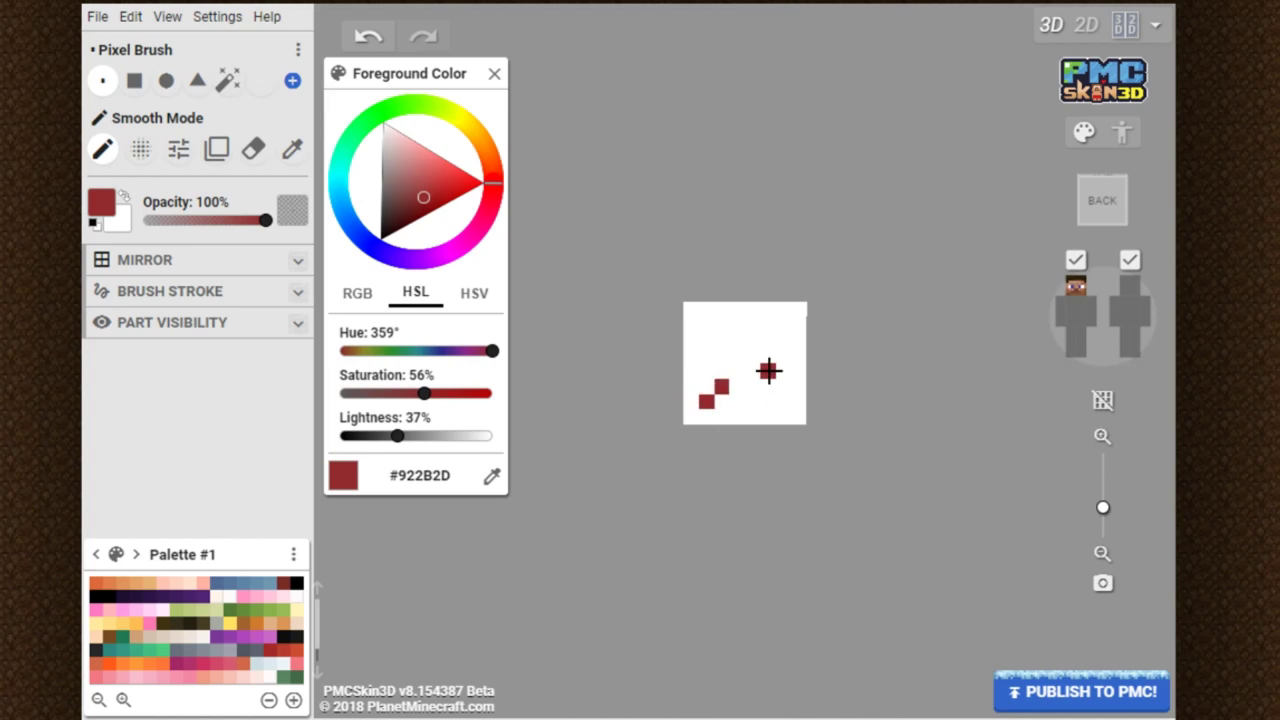
{"action": "left_click", "coordinate": [754, 400]}
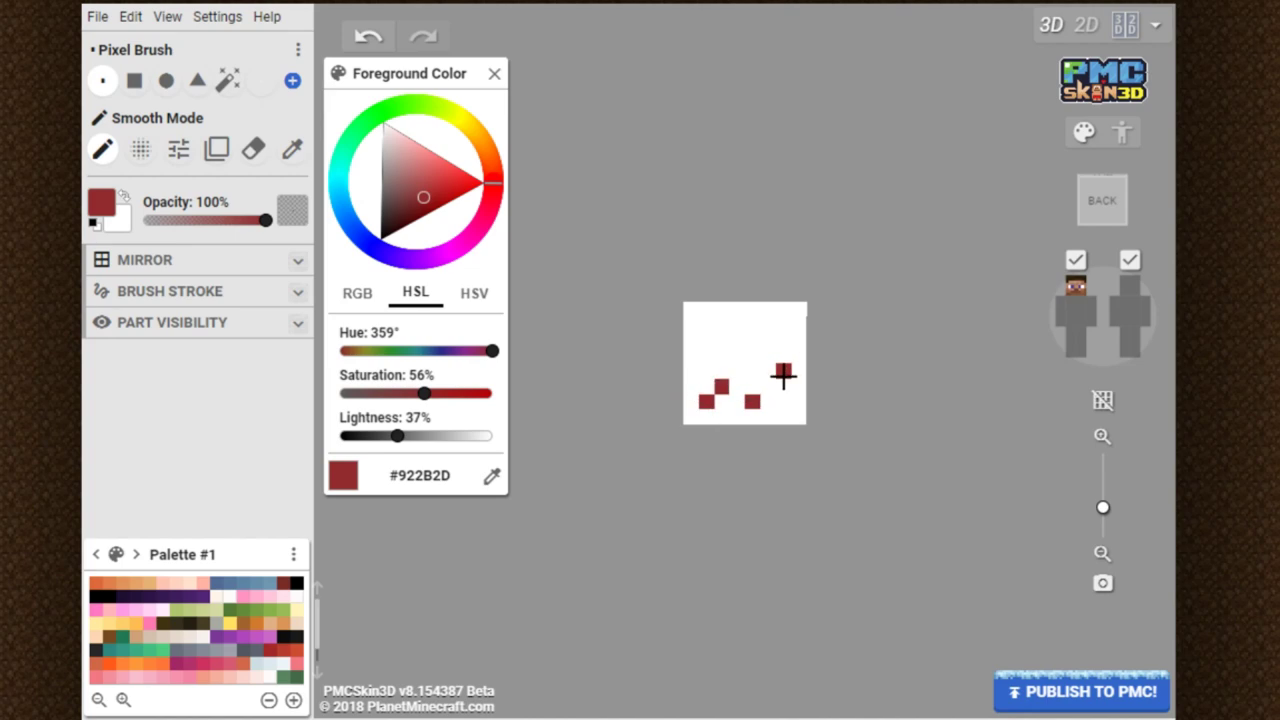
{"action": "left_click", "coordinate": [783, 373]}
Dot three red berries across the right face and check the head from an angle.
{"action": "left_click_drag", "start_coordinate": [914, 451], "coordinate": [1004, 467]}
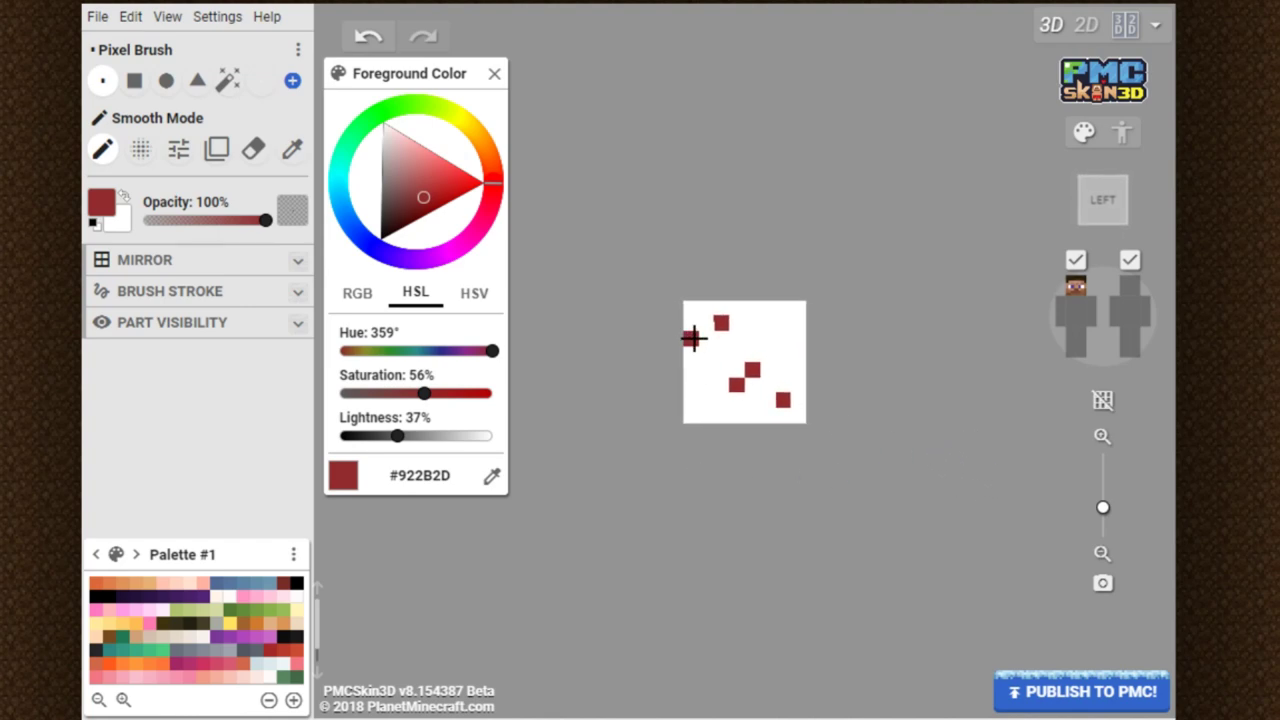
{"action": "left_click_drag", "start_coordinate": [820, 511], "coordinate": [717, 457]}
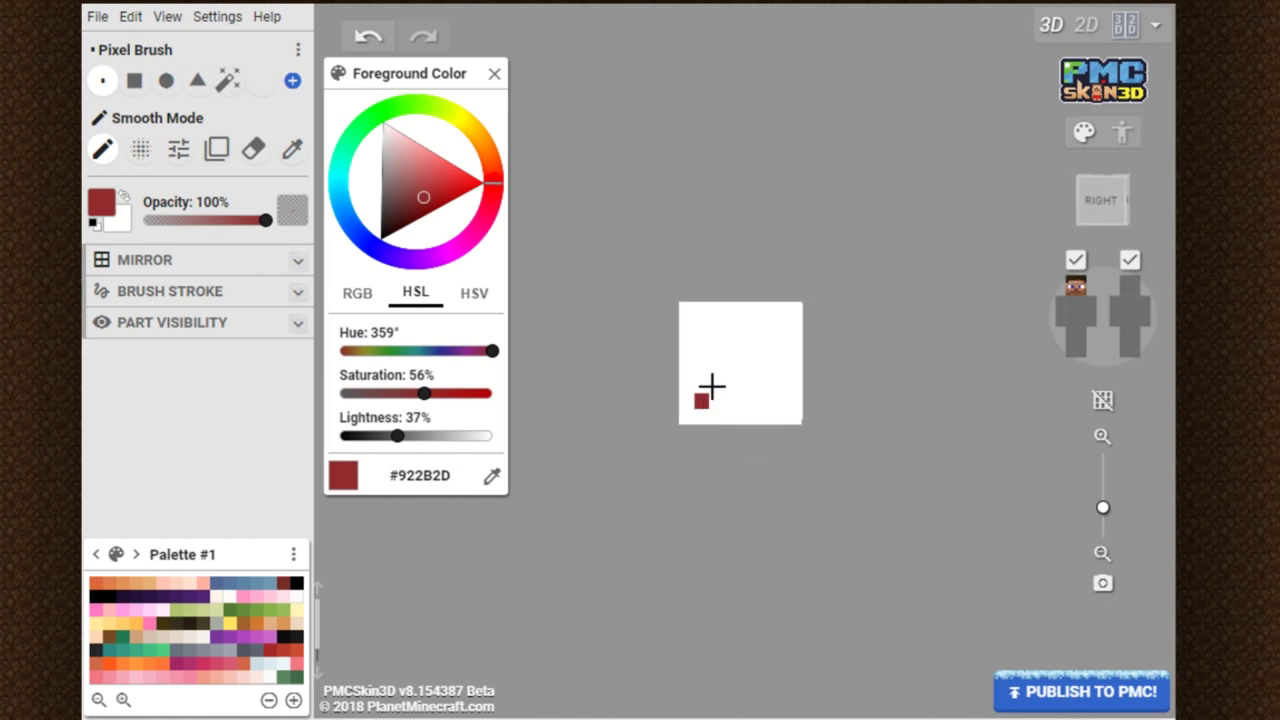
{"action": "left_click", "coordinate": [732, 355]}
{"action": "left_click", "coordinate": [747, 371]}
{"action": "left_click", "coordinate": [777, 323]}
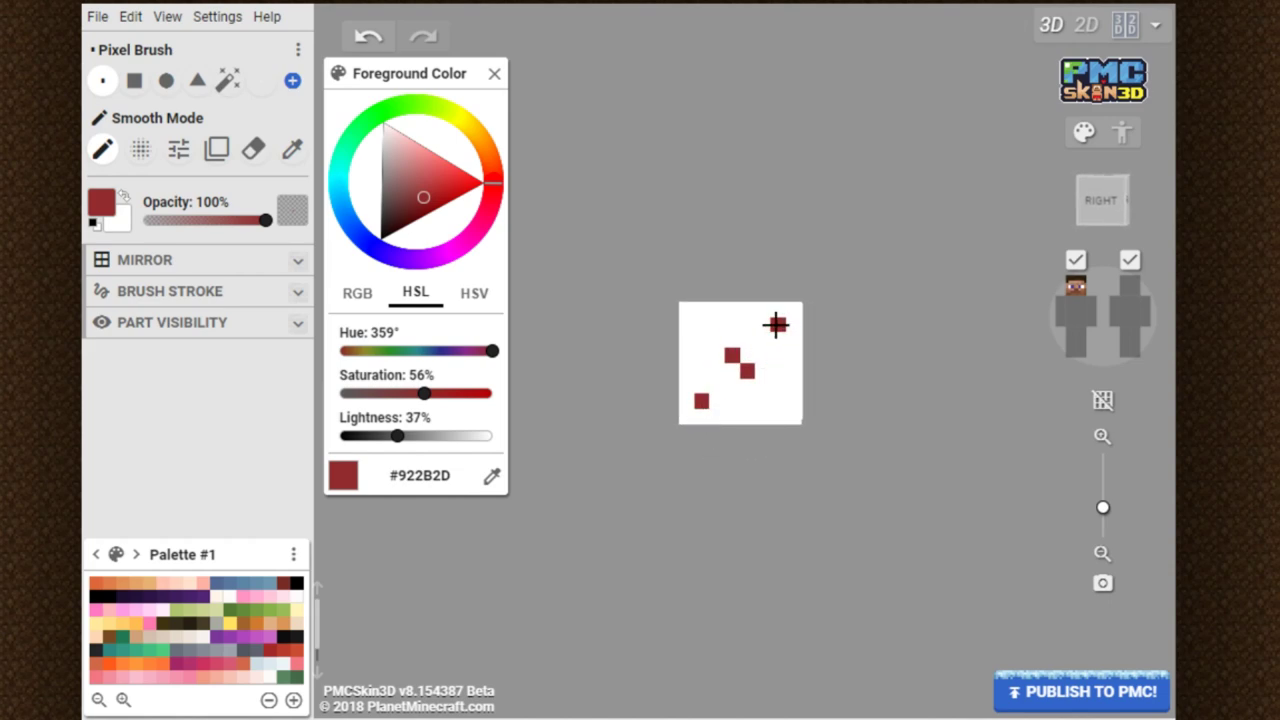
{"action": "mouse_move", "coordinate": [891, 363]}
{"action": "left_mouse_down"}
{"action": "mouse_move", "coordinate": [654, 500]}
{"action": "mouse_move", "coordinate": [917, 400]}
{"action": "mouse_move", "coordinate": [866, 286]}
{"action": "mouse_move", "coordinate": [791, 451]}
{"action": "mouse_move", "coordinate": [859, 442]}
{"action": "mouse_move", "coordinate": [643, 411]}
{"action": "mouse_move", "coordinate": [646, 429]}
{"action": "left_mouse_up"}
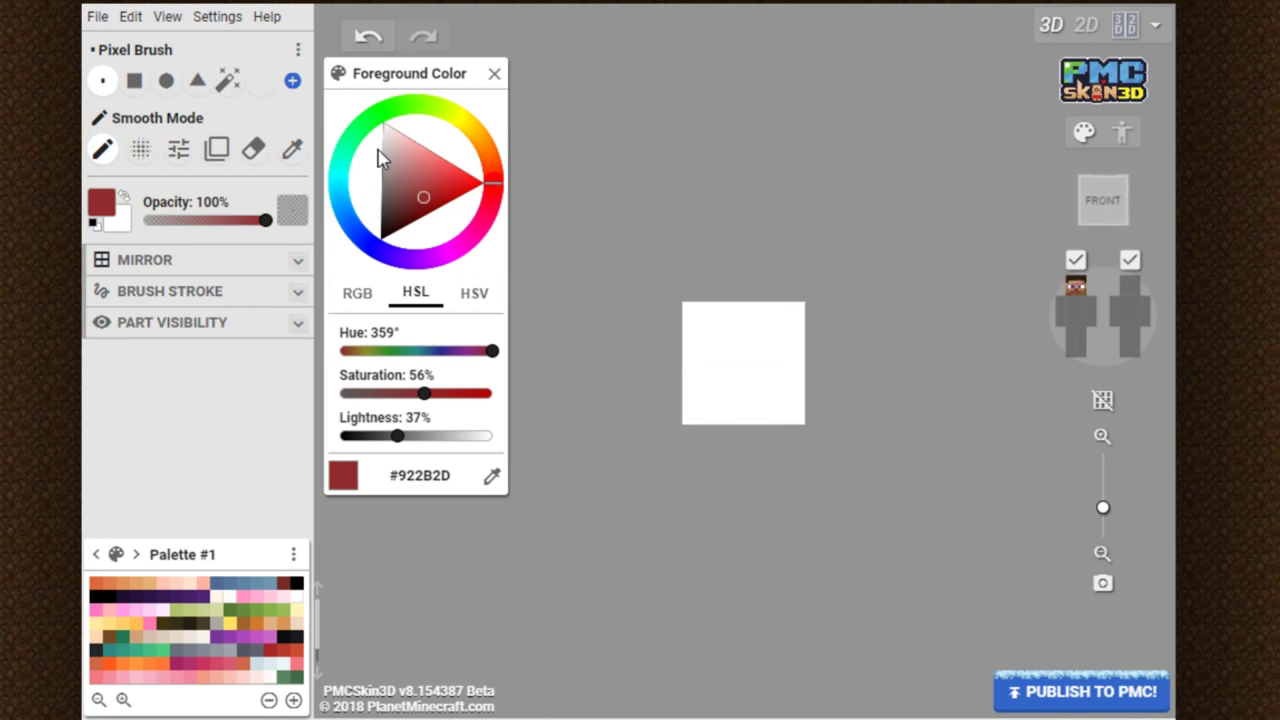
Shift the paint from red to a muted leaf green, fine-tuned to #4F9250.
{"action": "left_click_drag", "start_coordinate": [391, 114], "coordinate": [378, 112]}
{"action": "left_click_drag", "start_coordinate": [420, 176], "coordinate": [437, 200]}
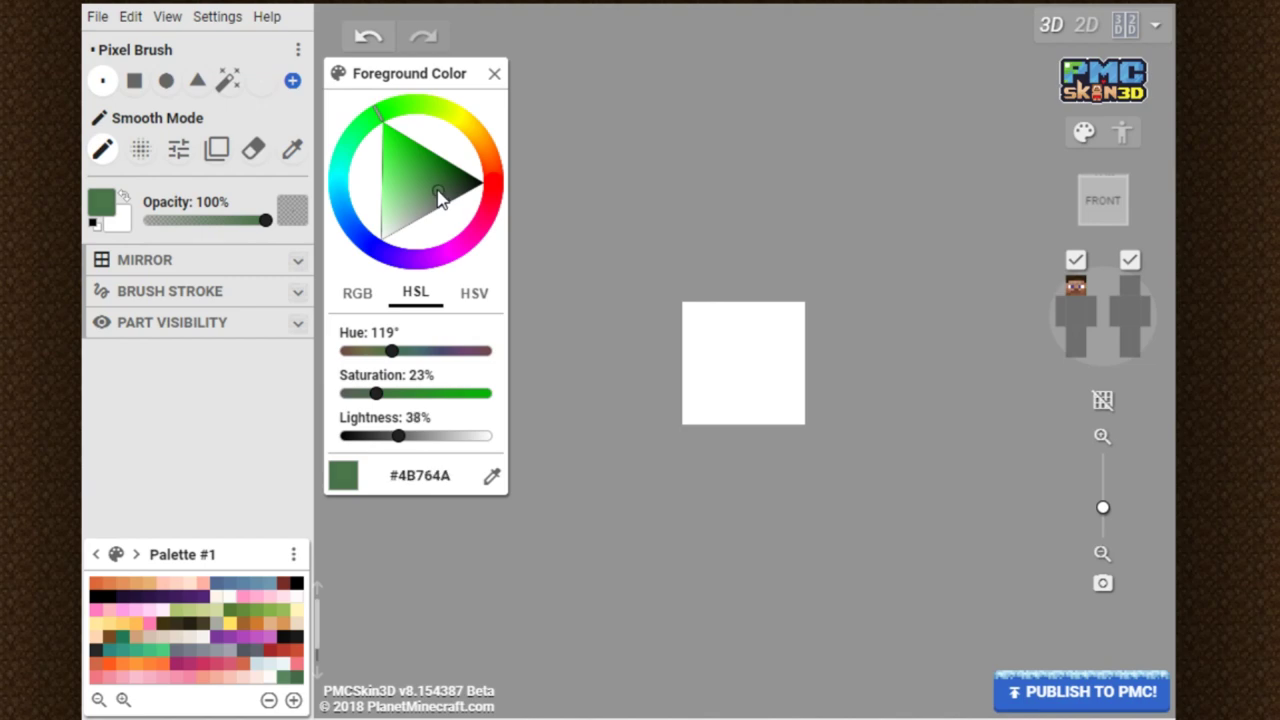
{"action": "left_click_drag", "start_coordinate": [383, 122], "coordinate": [382, 121]}
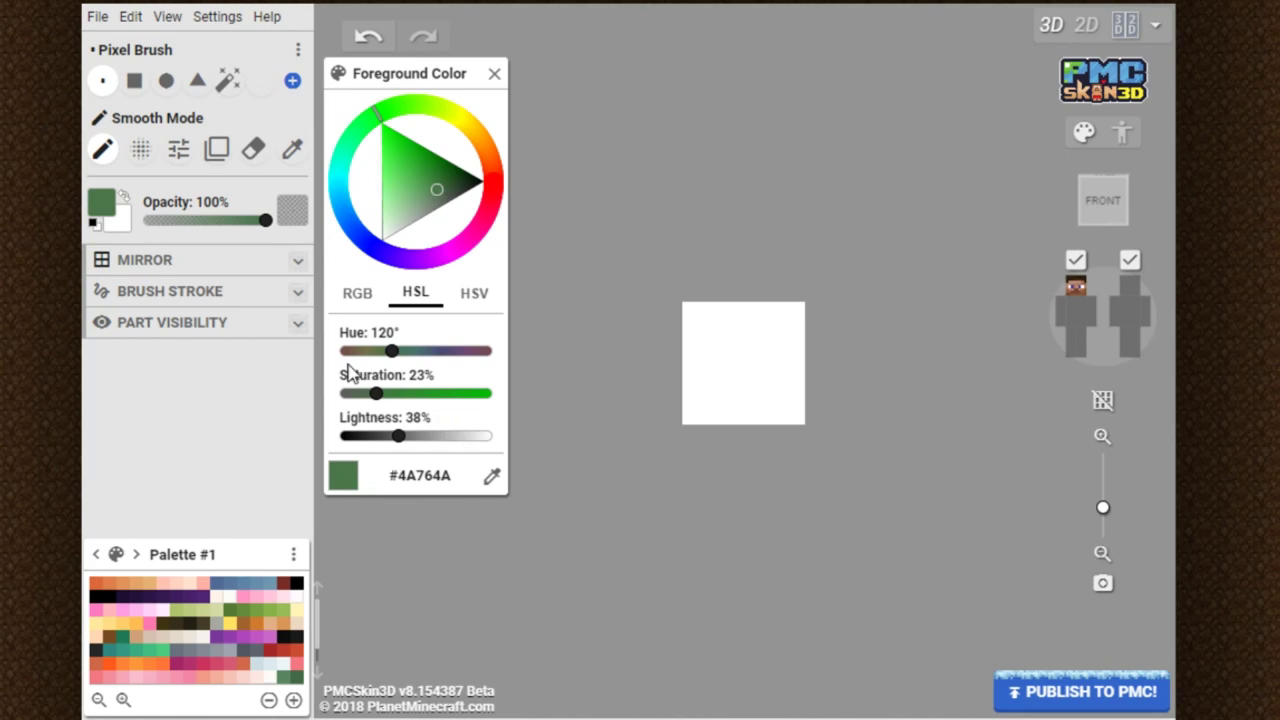
{"action": "mouse_move", "coordinate": [434, 190]}
{"action": "left_mouse_down"}
{"action": "mouse_move", "coordinate": [421, 169]}
{"action": "mouse_move", "coordinate": [426, 187]}
{"action": "left_mouse_up"}
{"action": "mouse_move", "coordinate": [751, 117]}
{"action": "left_mouse_down"}
{"action": "mouse_move", "coordinate": [757, 374]}
{"action": "mouse_move", "coordinate": [749, 354]}
{"action": "mouse_move", "coordinate": [737, 363]}
{"action": "mouse_move", "coordinate": [755, 360]}
{"action": "left_mouse_up"}
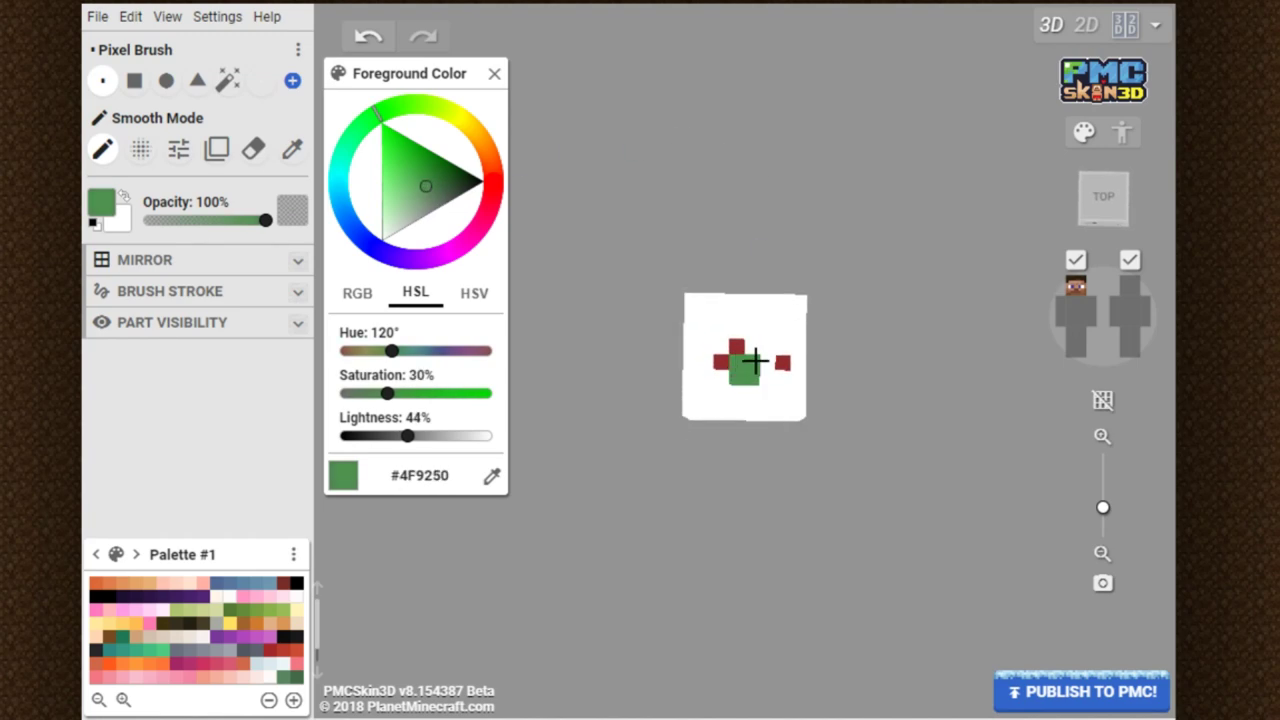
Paint green leaf pixels across the head top, around the right-edge berry.
{"action": "left_click", "coordinate": [717, 346]}
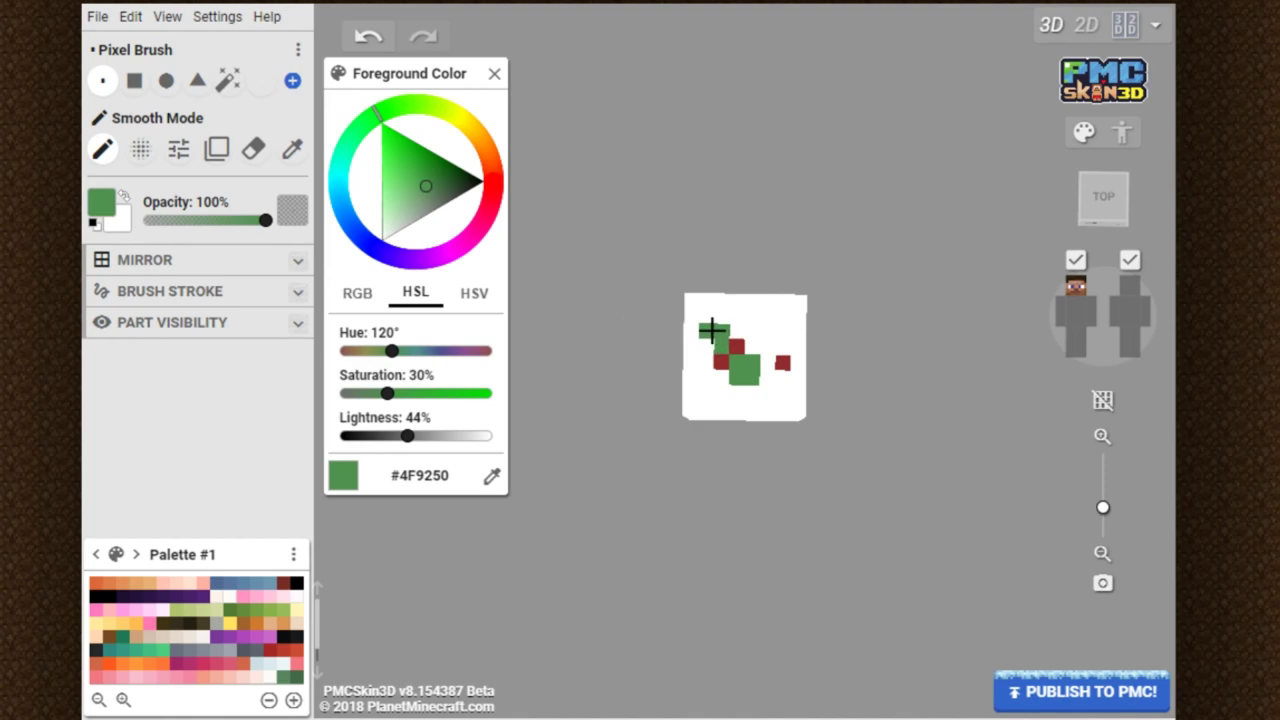
{"action": "mouse_move", "coordinate": [711, 330]}
{"action": "left_mouse_down"}
{"action": "mouse_move", "coordinate": [743, 349]}
{"action": "mouse_move", "coordinate": [786, 349]}
{"action": "mouse_move", "coordinate": [770, 335]}
{"action": "mouse_move", "coordinate": [771, 357]}
{"action": "mouse_move", "coordinate": [697, 374]}
{"action": "mouse_move", "coordinate": [697, 355]}
{"action": "left_mouse_up"}
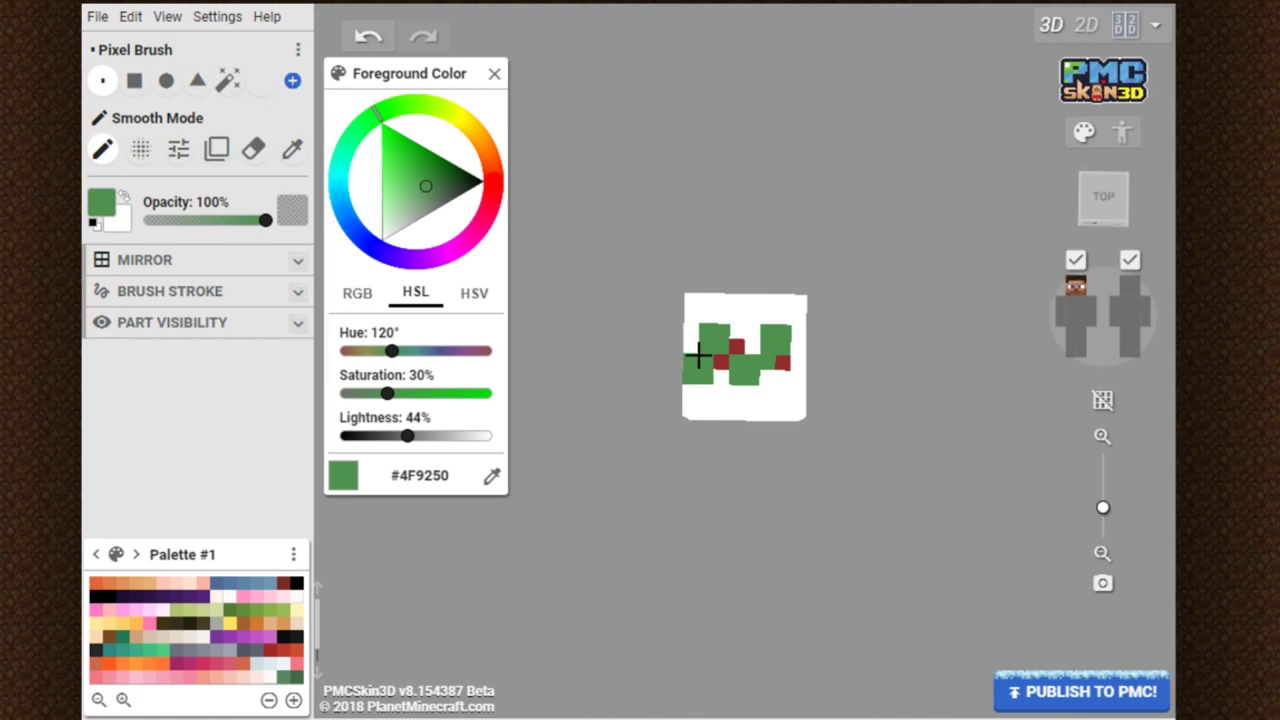
{"action": "mouse_move", "coordinate": [794, 357]}
{"action": "left_mouse_down"}
{"action": "mouse_move", "coordinate": [794, 371]}
{"action": "mouse_move", "coordinate": [826, 360]}
{"action": "left_mouse_up"}
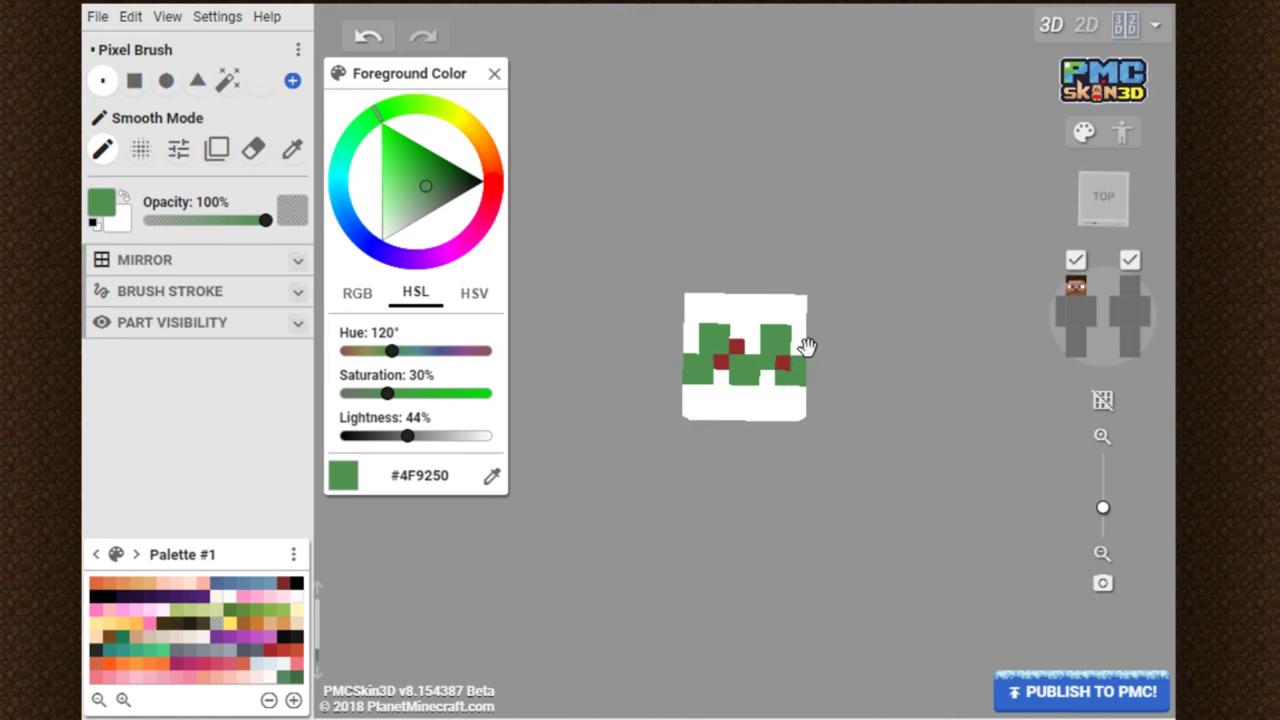
Paint a diagonal trail of green leaves among the left-face berries, undoing one stray stroke.
{"action": "left_click_drag", "start_coordinate": [758, 350], "coordinate": [920, 417]}
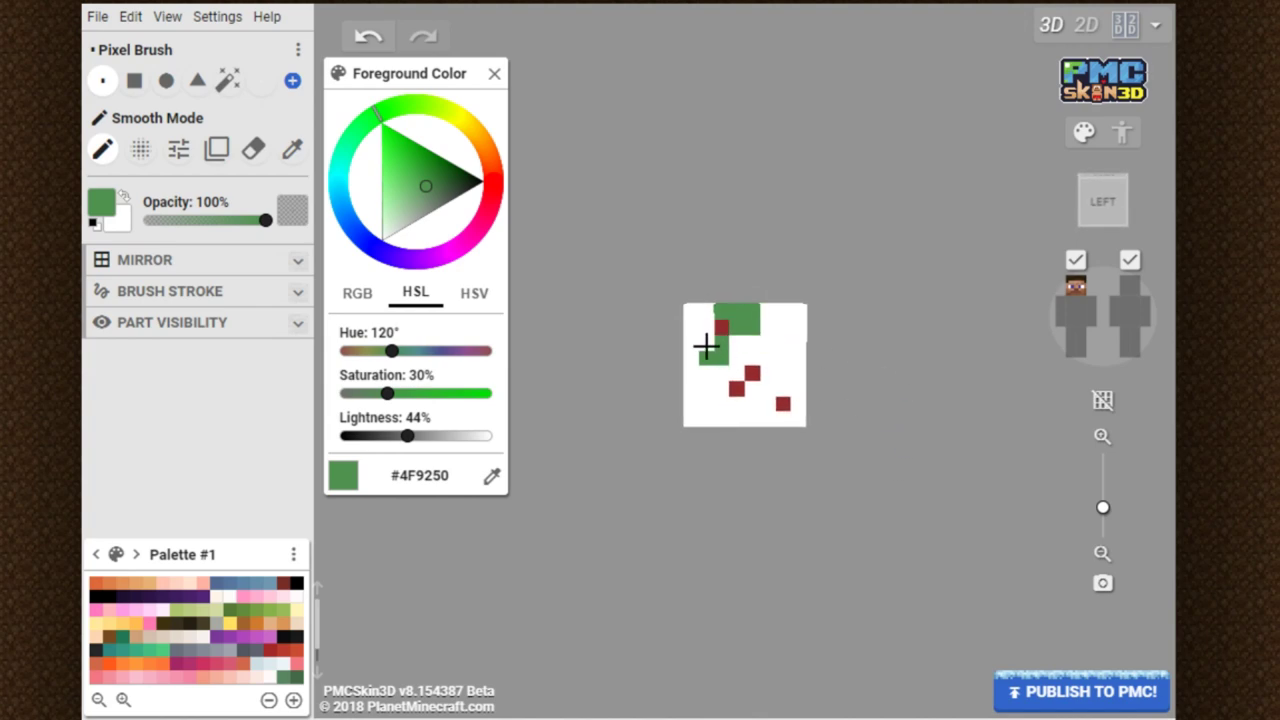
{"action": "left_click", "coordinate": [710, 348]}
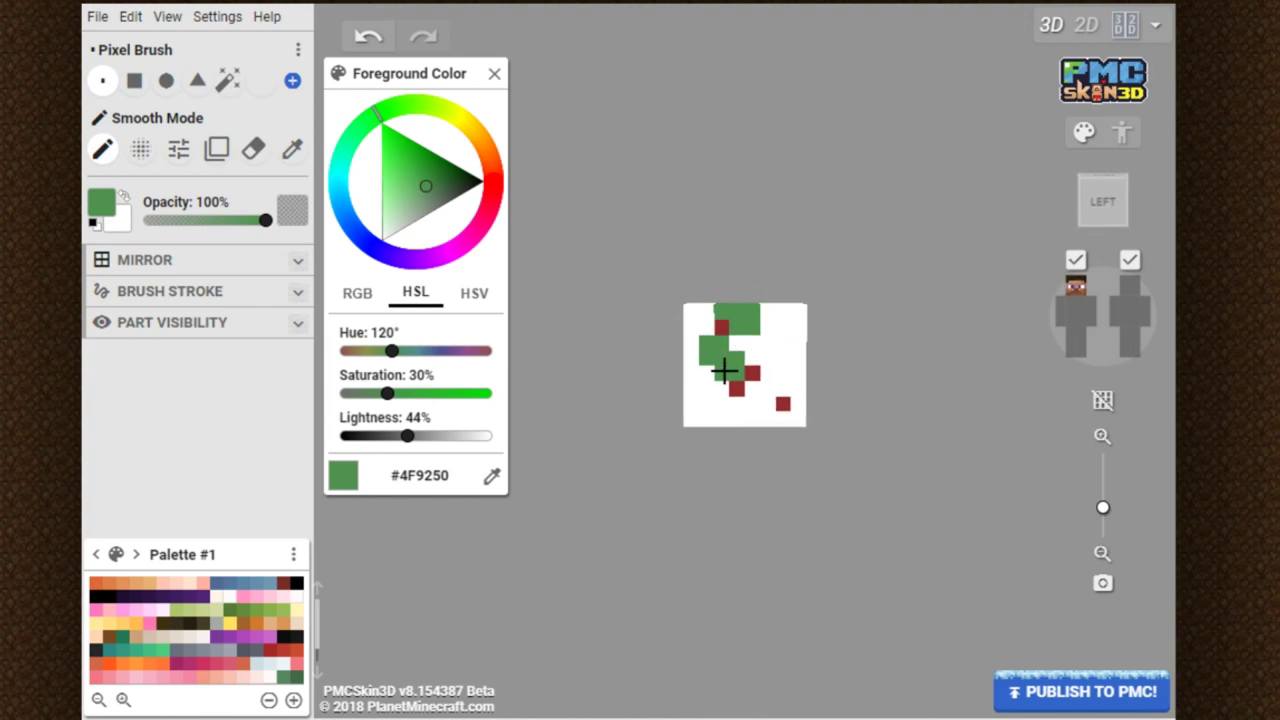
{"action": "mouse_move", "coordinate": [722, 371]}
{"action": "left_mouse_down"}
{"action": "mouse_move", "coordinate": [759, 402]}
{"action": "mouse_move", "coordinate": [767, 383]}
{"action": "mouse_move", "coordinate": [786, 389]}
{"action": "mouse_move", "coordinate": [751, 354]}
{"action": "left_mouse_up"}
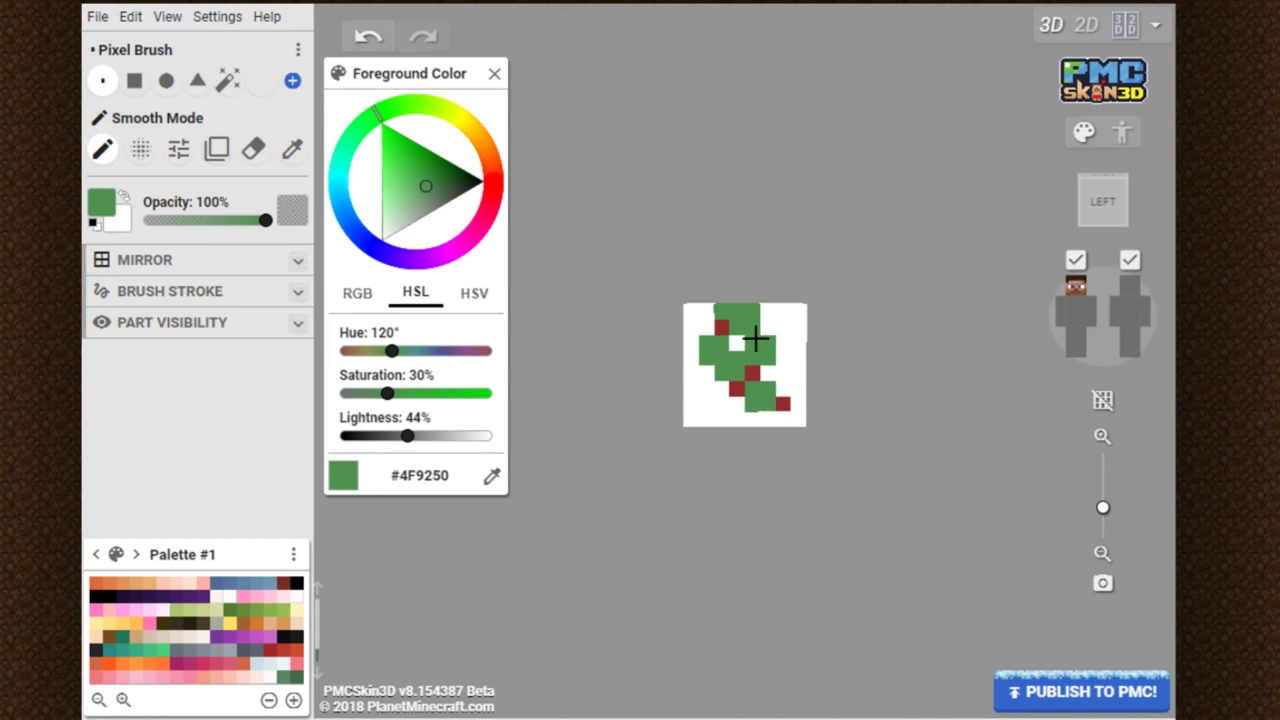
{"action": "left_click", "coordinate": [368, 36]}
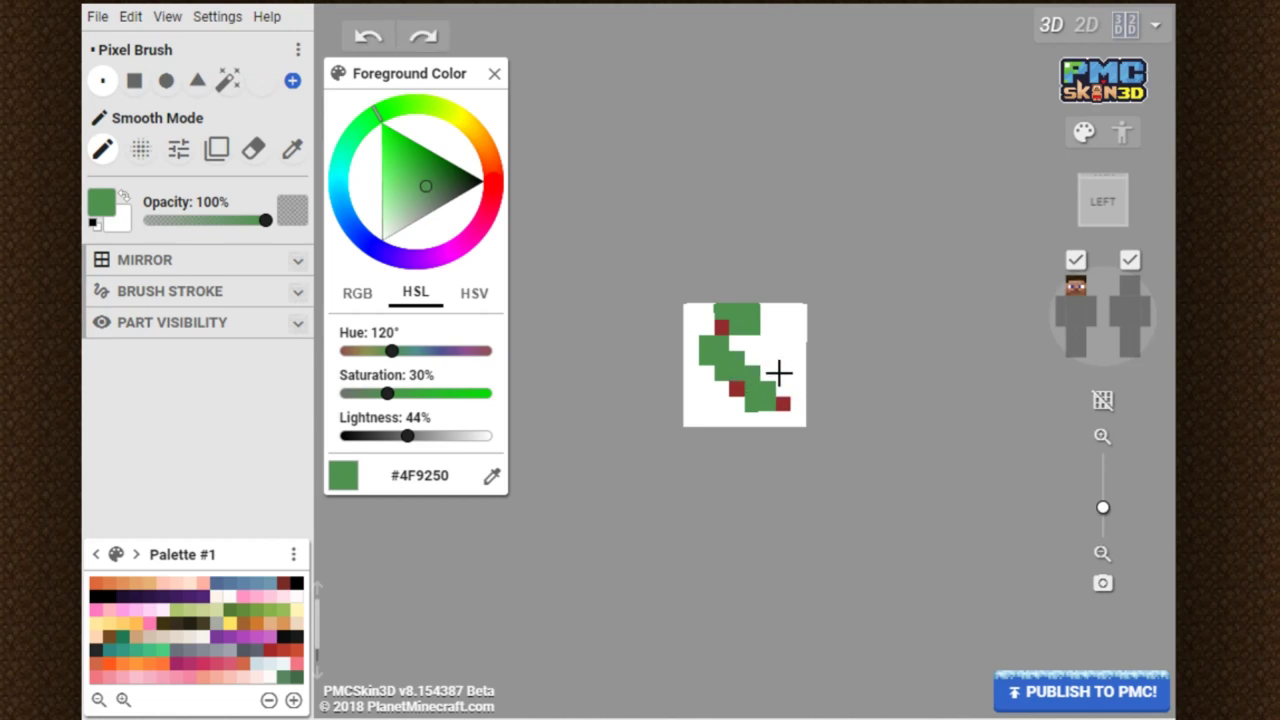
{"action": "left_click_drag", "start_coordinate": [778, 373], "coordinate": [766, 360]}
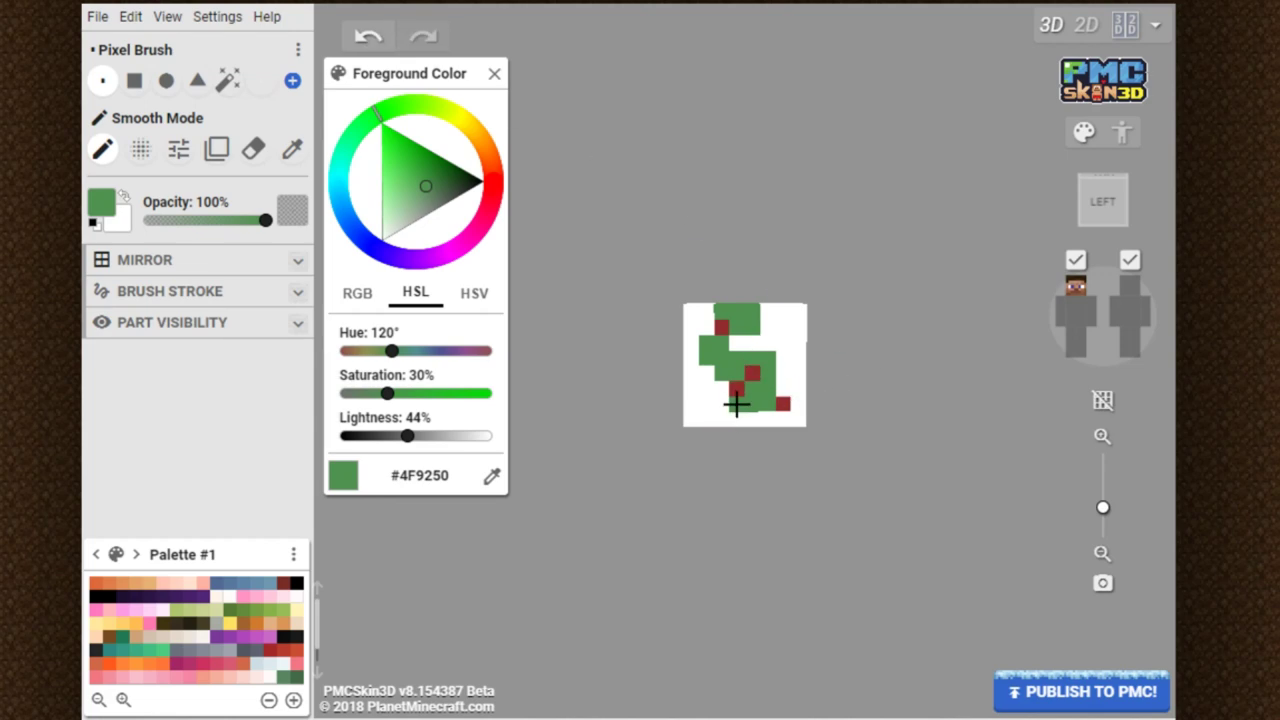
{"action": "mouse_move", "coordinate": [736, 403]}
{"action": "left_mouse_down"}
{"action": "mouse_move", "coordinate": [798, 408]}
{"action": "mouse_move", "coordinate": [763, 418]}
{"action": "mouse_move", "coordinate": [799, 402]}
{"action": "left_mouse_up"}
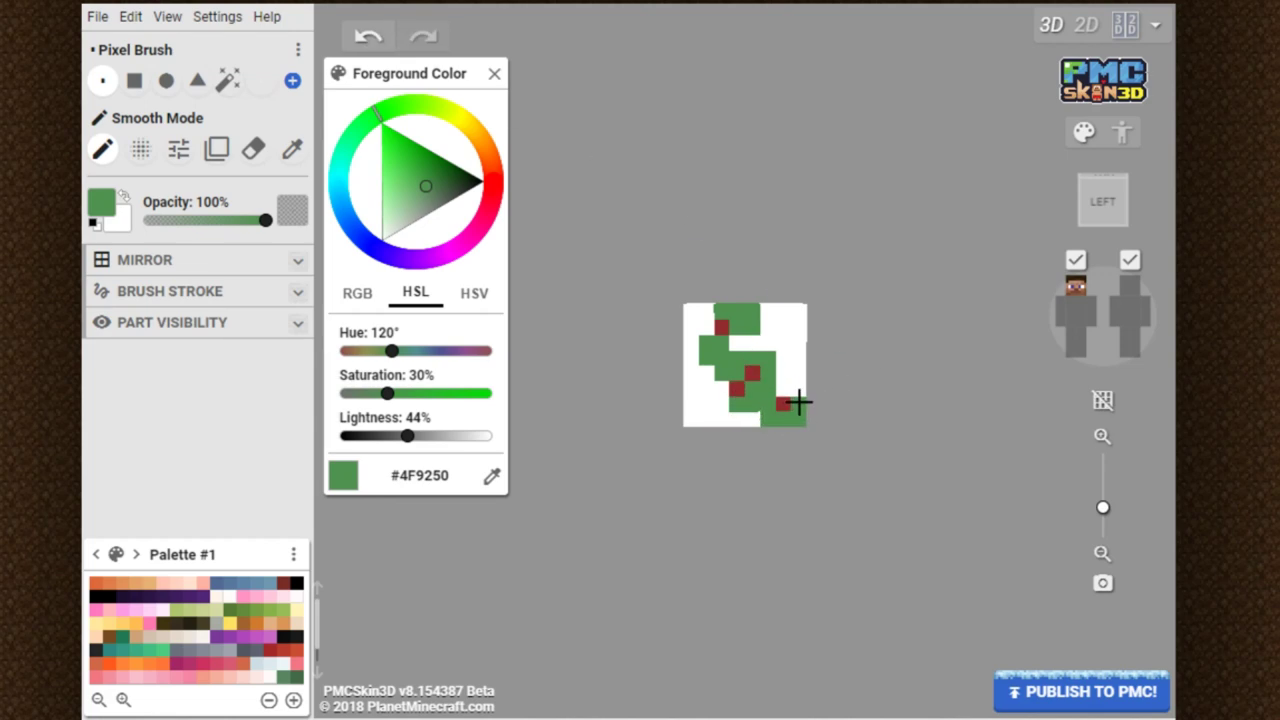
Paint a green leaf block on the back face extending right toward the berries.
{"action": "left_click_drag", "start_coordinate": [965, 484], "coordinate": [686, 423]}
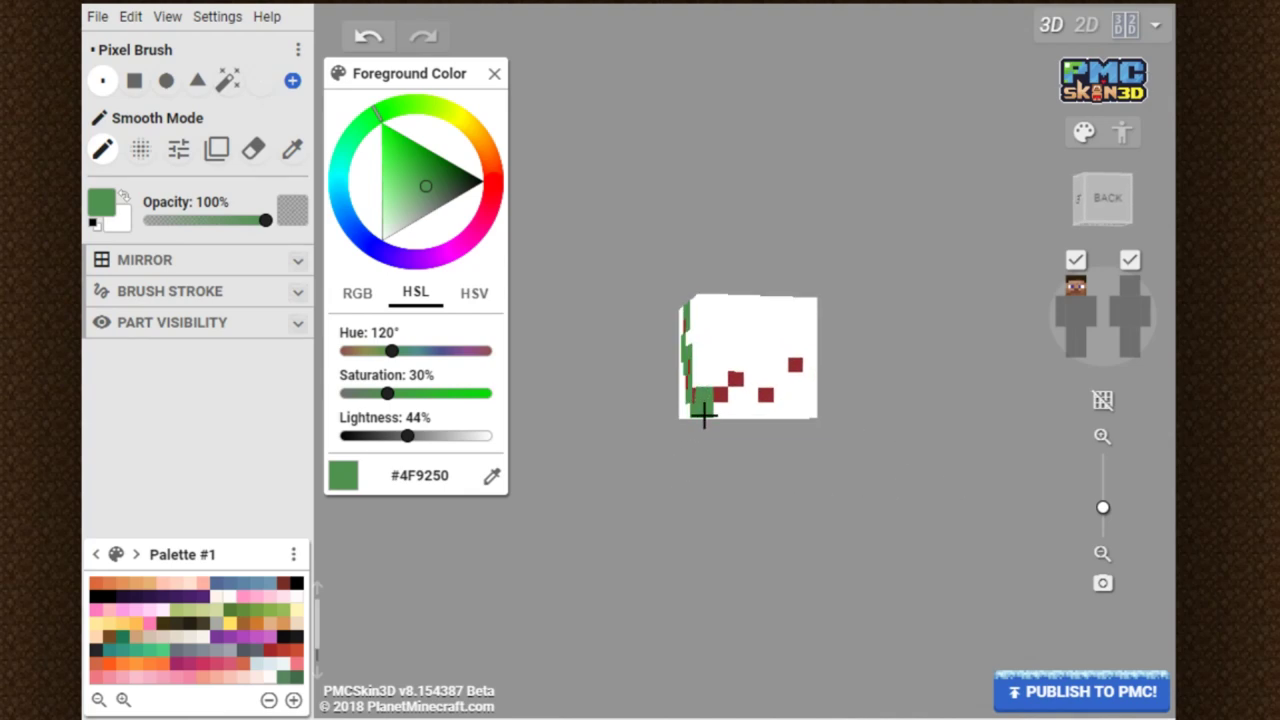
{"action": "left_click_drag", "start_coordinate": [697, 383], "coordinate": [722, 375]}
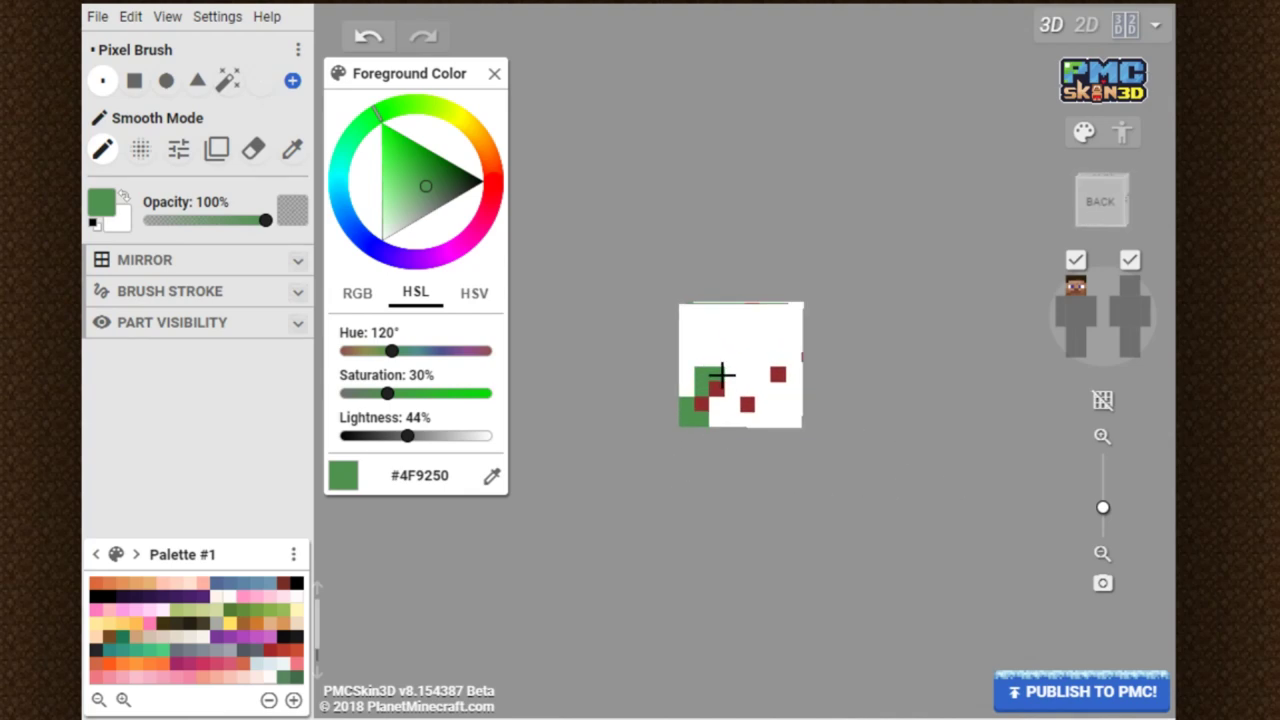
{"action": "left_click", "coordinate": [735, 404]}
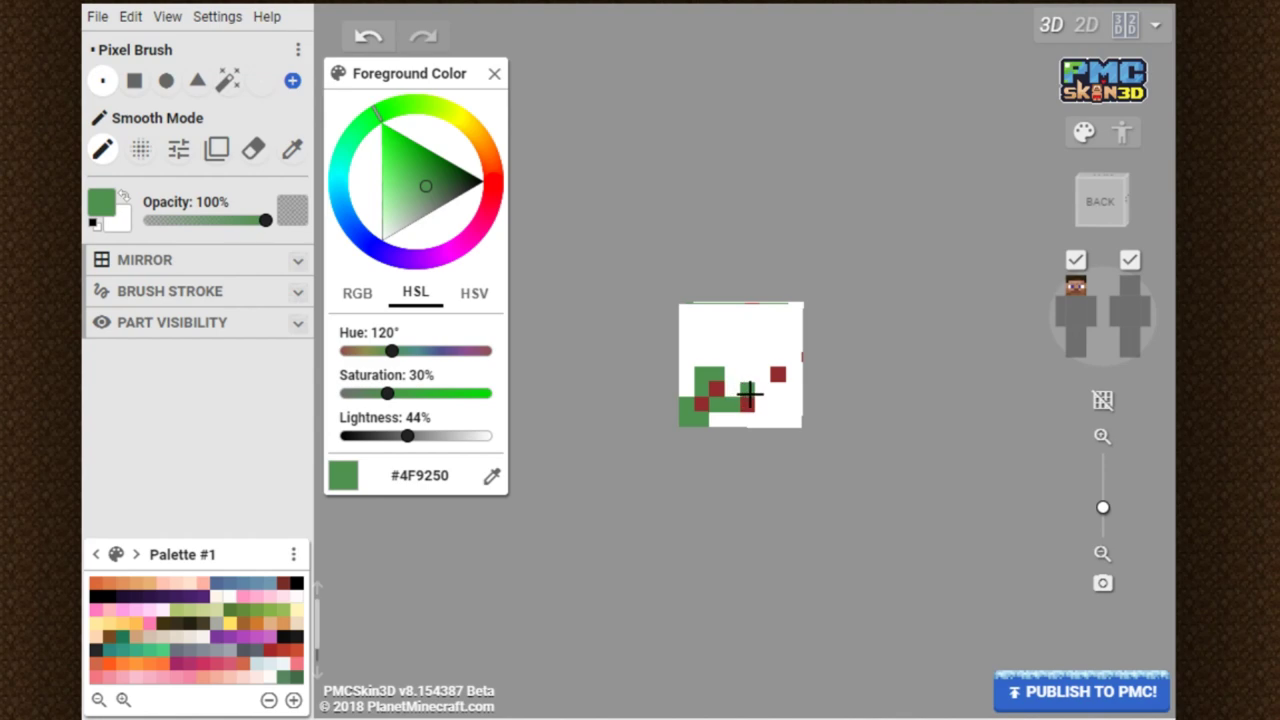
{"action": "mouse_move", "coordinate": [741, 391]}
{"action": "left_mouse_down"}
{"action": "mouse_move", "coordinate": [787, 400]}
{"action": "mouse_move", "coordinate": [783, 360]}
{"action": "mouse_move", "coordinate": [789, 371]}
{"action": "left_mouse_up"}
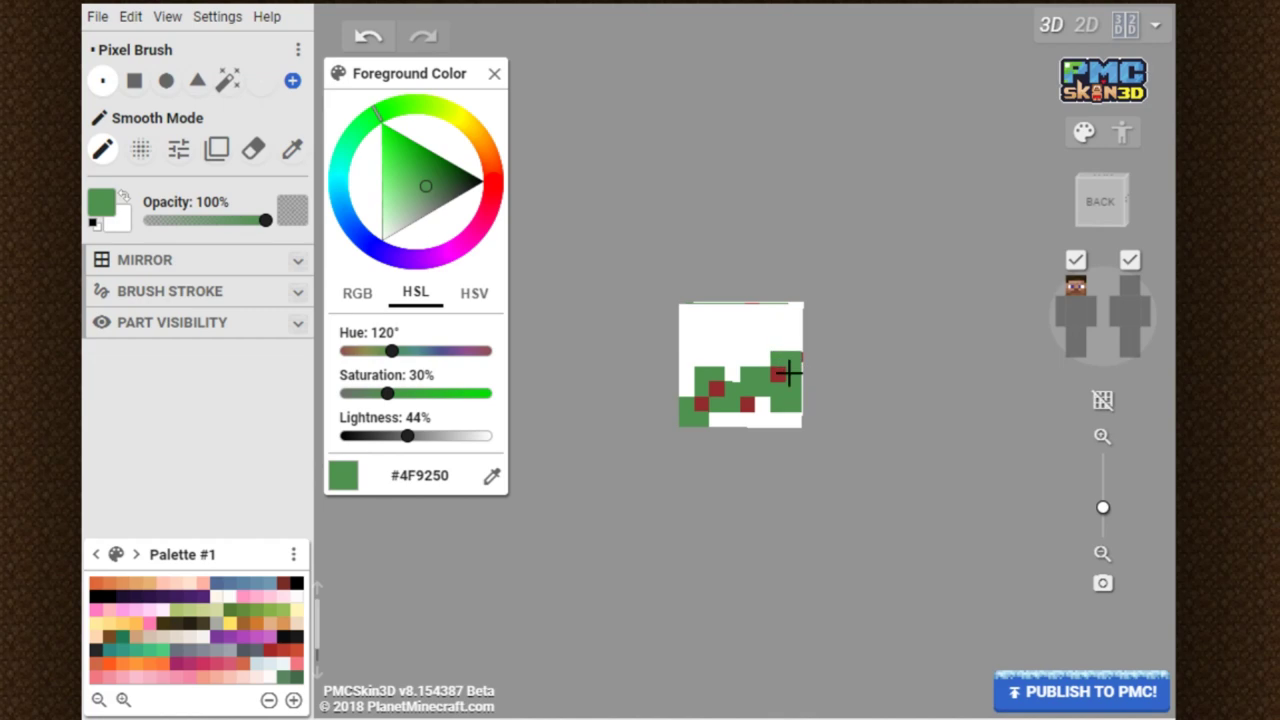
Add a column of green leaves up around the berries, extending up and right.
{"action": "left_click_drag", "start_coordinate": [909, 383], "coordinate": [734, 398]}
{"action": "mouse_move", "coordinate": [738, 414]}
{"action": "left_mouse_down"}
{"action": "mouse_move", "coordinate": [728, 362]}
{"action": "mouse_move", "coordinate": [754, 388]}
{"action": "mouse_move", "coordinate": [880, 429]}
{"action": "left_mouse_up"}
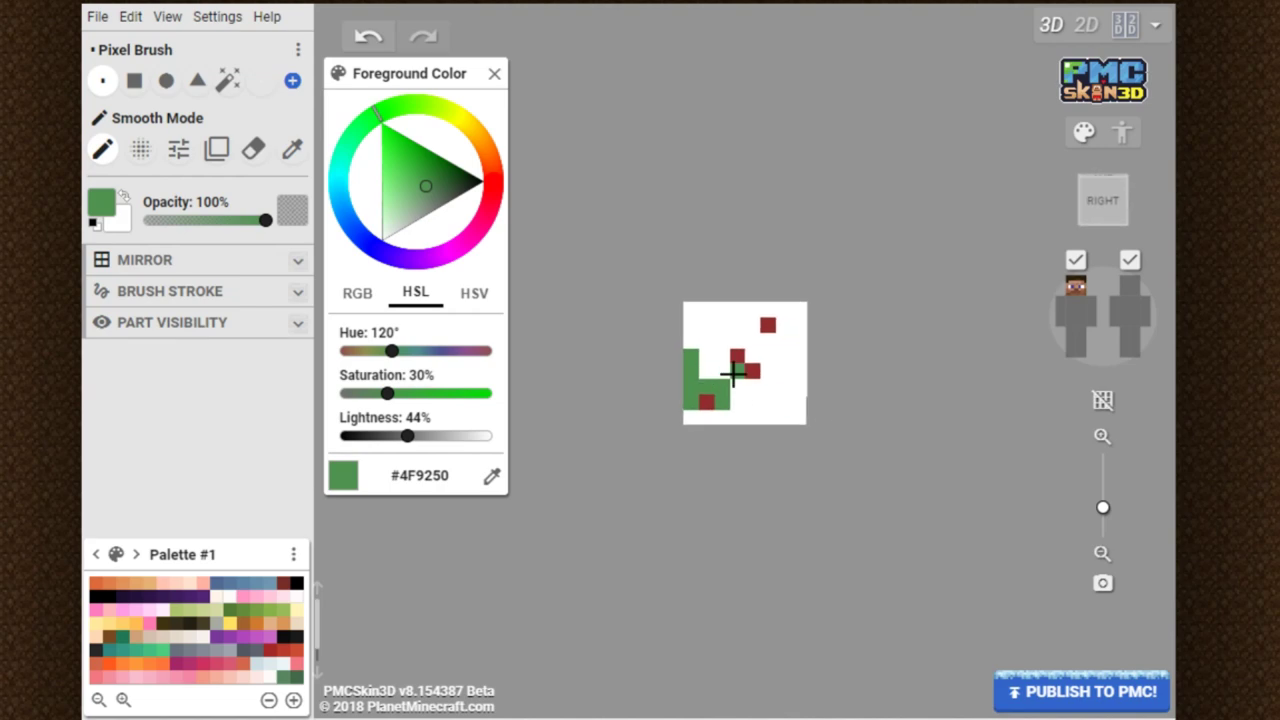
{"action": "left_click_drag", "start_coordinate": [738, 380], "coordinate": [744, 368]}
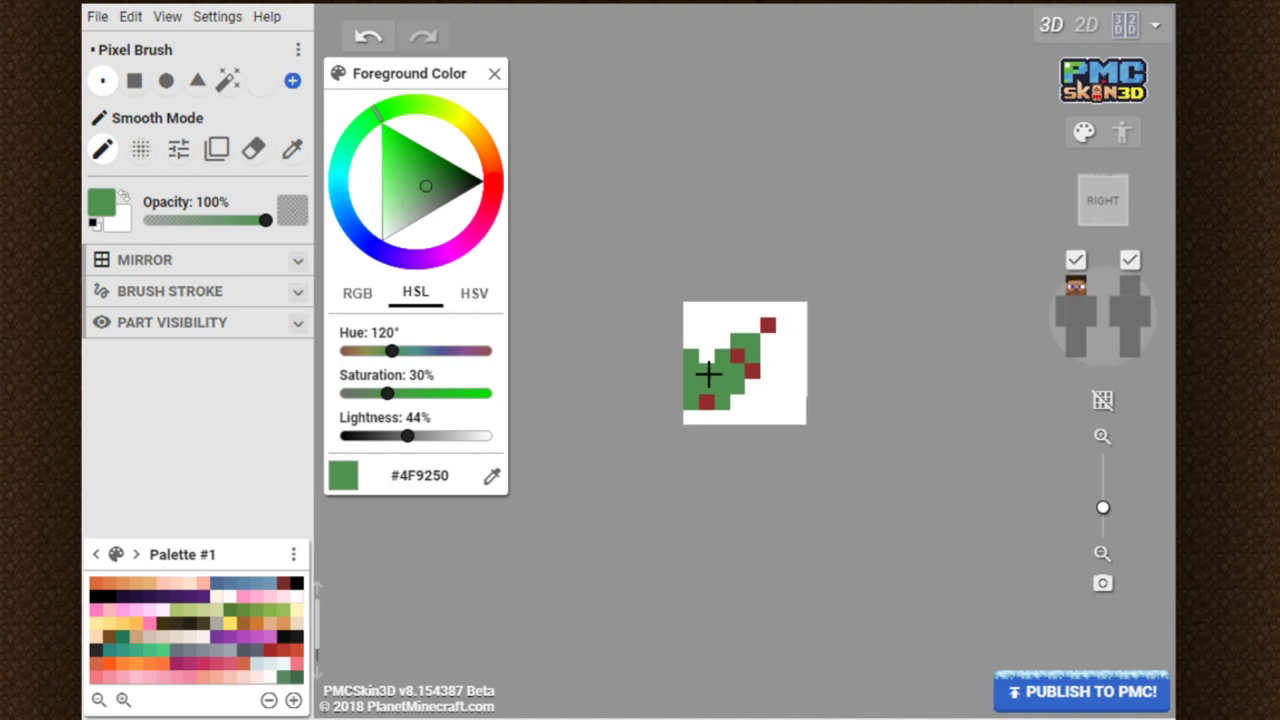
{"action": "left_click_drag", "start_coordinate": [760, 350], "coordinate": [786, 322]}
{"action": "left_click_drag", "start_coordinate": [955, 347], "coordinate": [857, 394]}
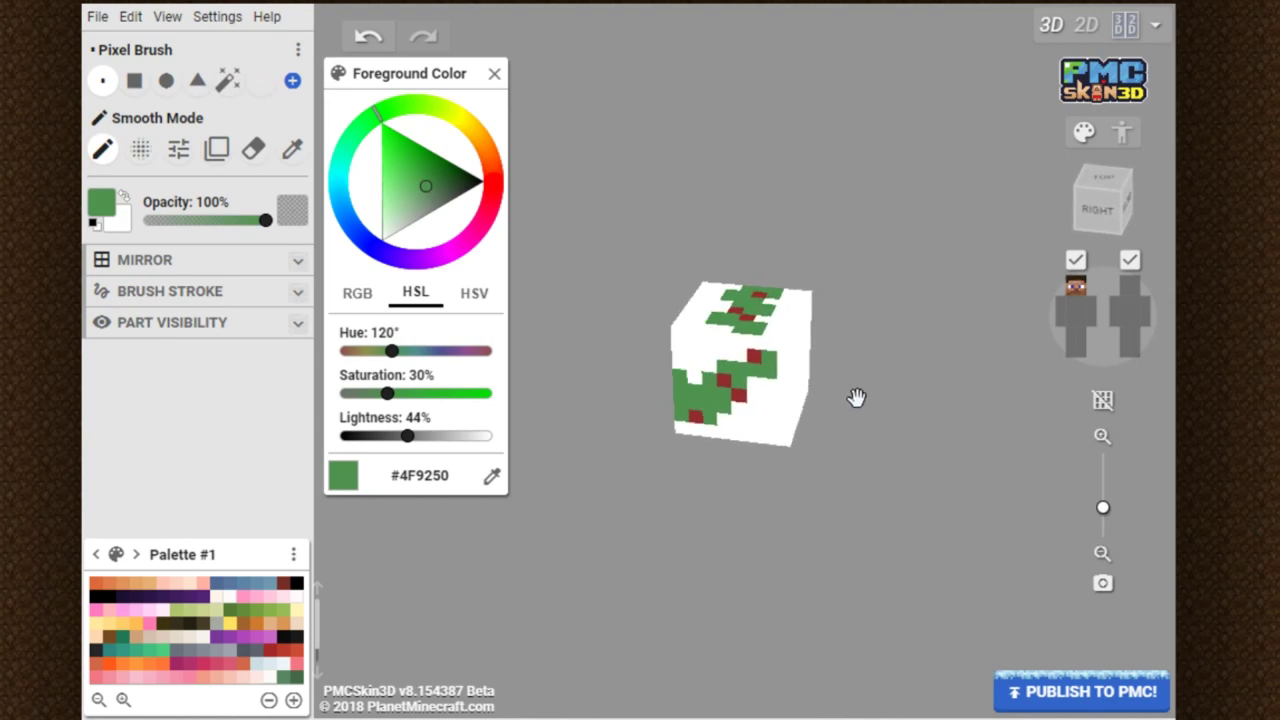
Darken the paint to shading green #468149: lightness 39%, hue 123°.
{"action": "left_click_drag", "start_coordinate": [905, 453], "coordinate": [894, 391]}
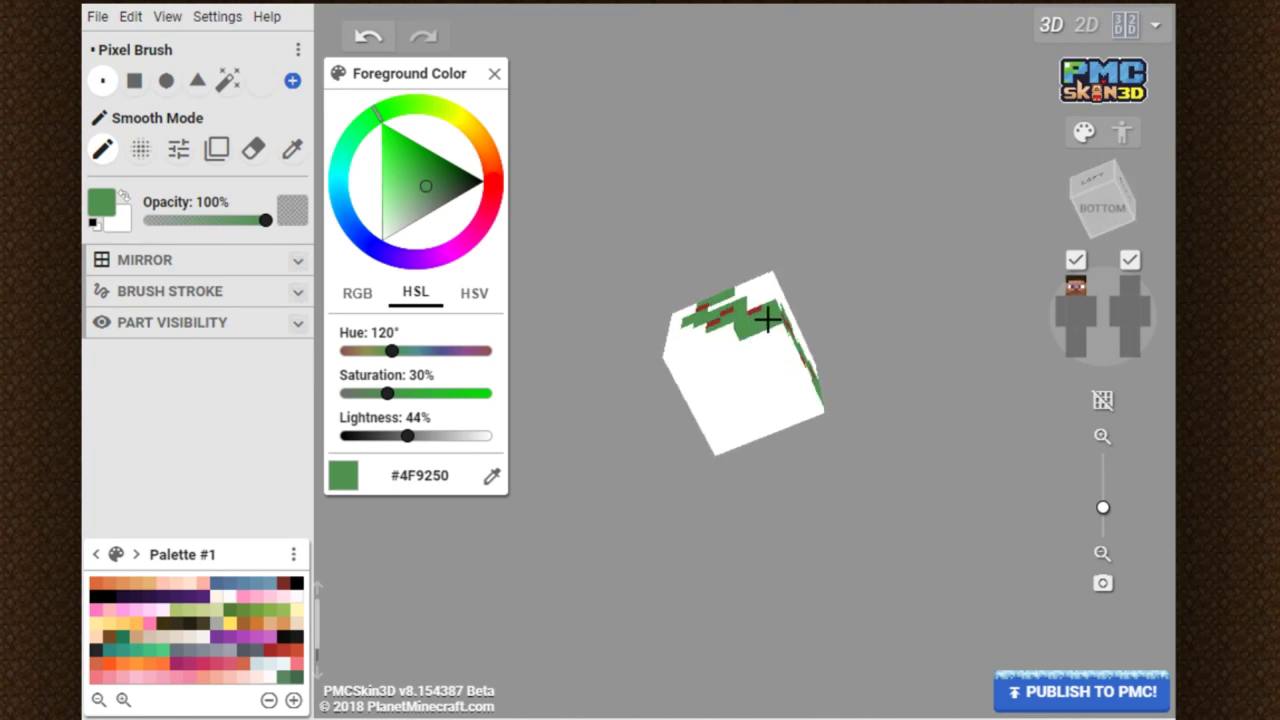
{"action": "left_click_drag", "start_coordinate": [850, 390], "coordinate": [773, 451]}
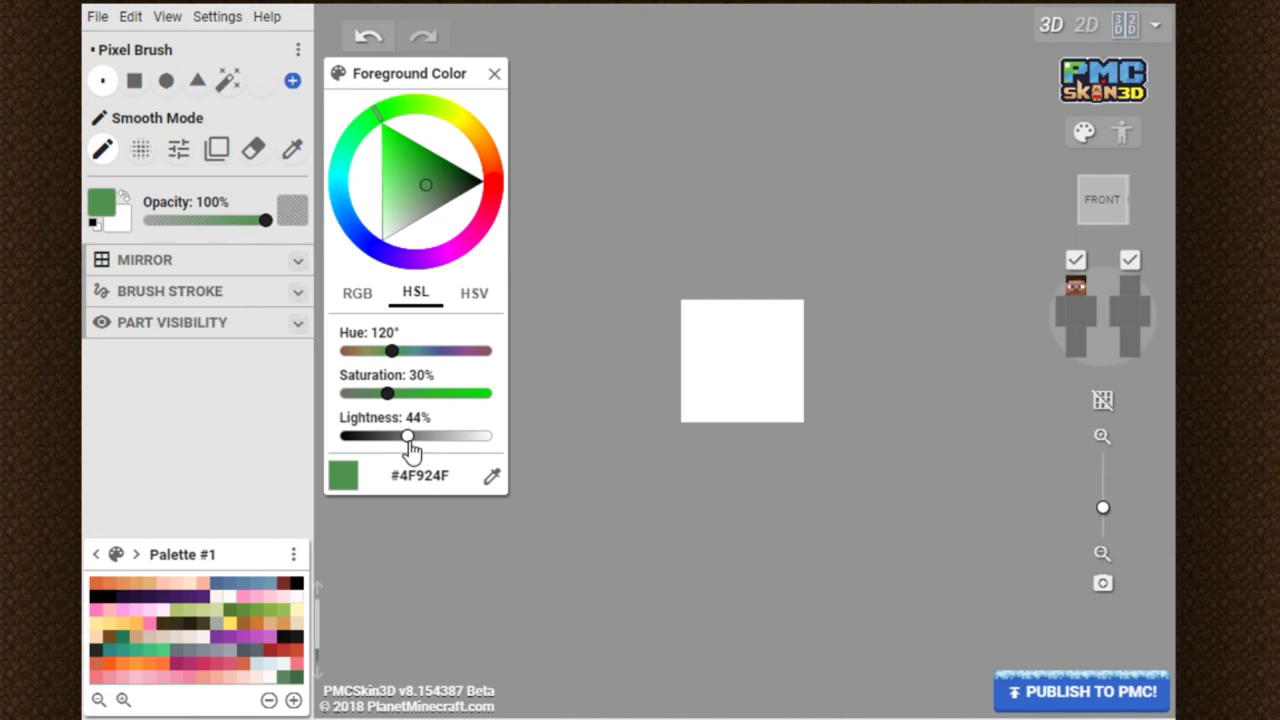
{"action": "scroll", "coordinate": [410, 450], "scroll_direction": "down", "scroll_amount": 5}
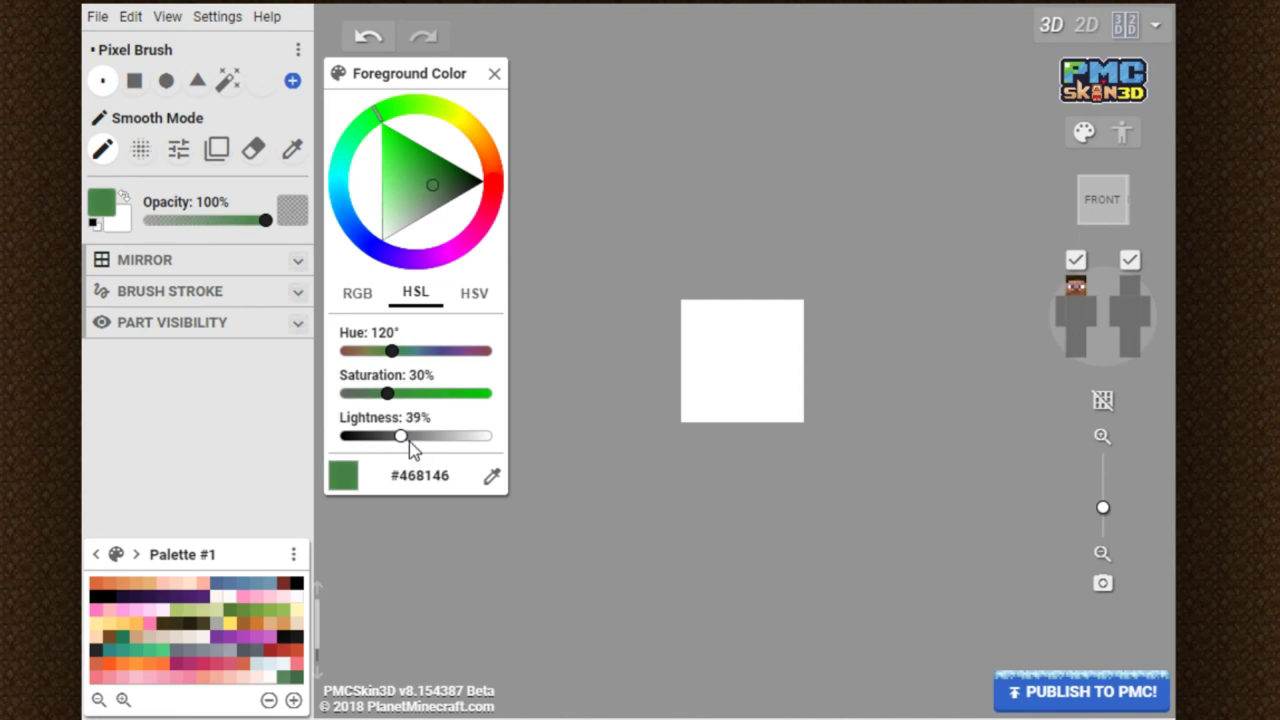
{"action": "left_click", "coordinate": [374, 120]}
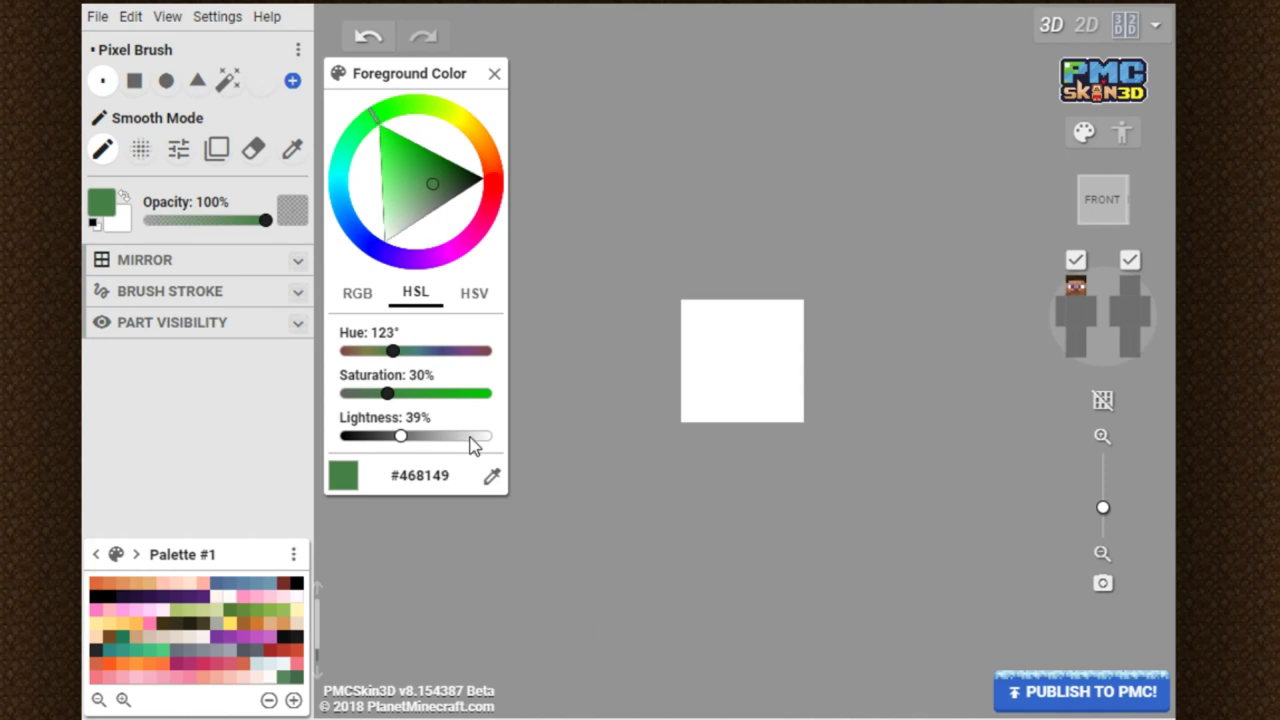
Mottle the leaves with #468149 shading on the top, left, back and right faces.
{"action": "left_click_drag", "start_coordinate": [669, 274], "coordinate": [677, 486]}
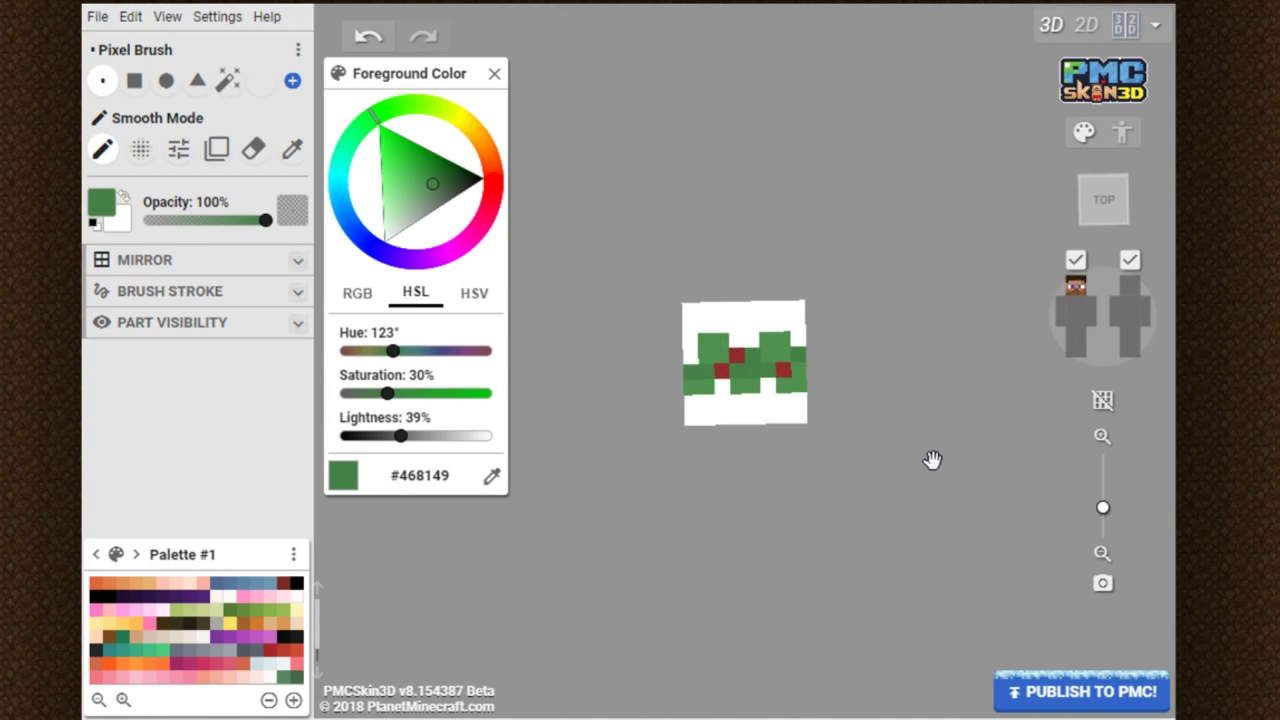
{"action": "left_click_drag", "start_coordinate": [931, 460], "coordinate": [788, 333]}
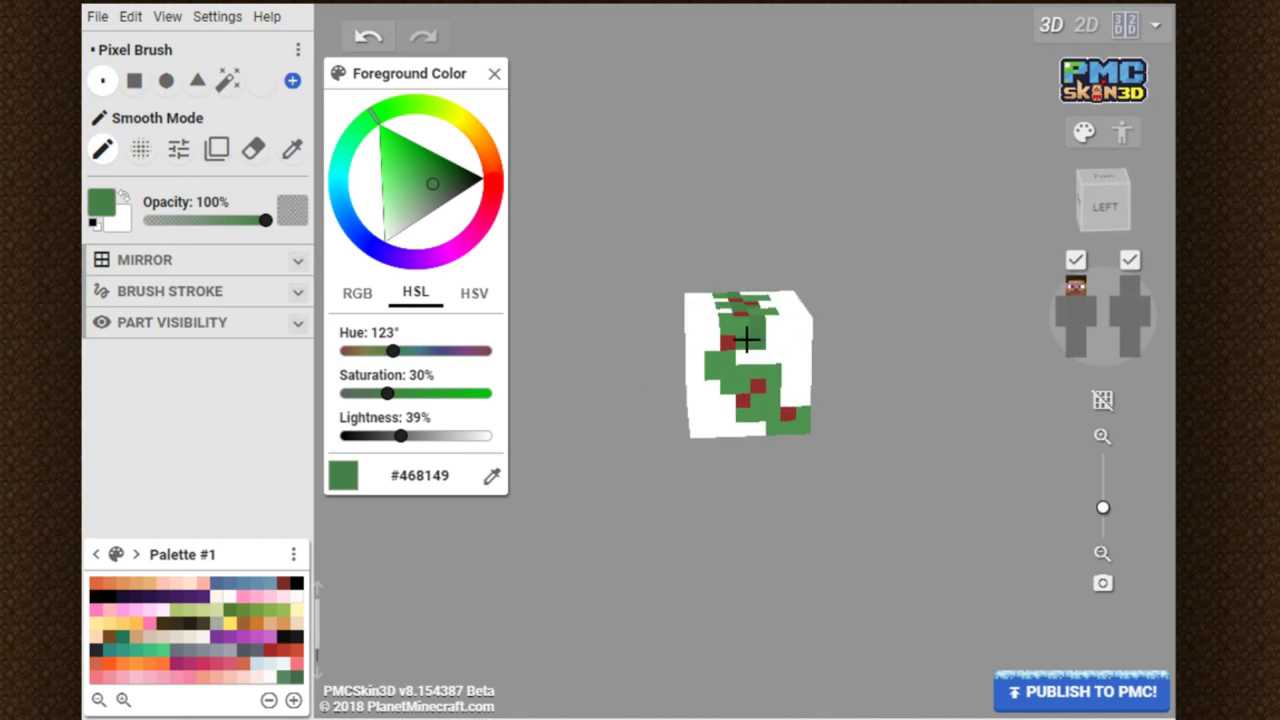
{"action": "left_click_drag", "start_coordinate": [614, 460], "coordinate": [680, 363]}
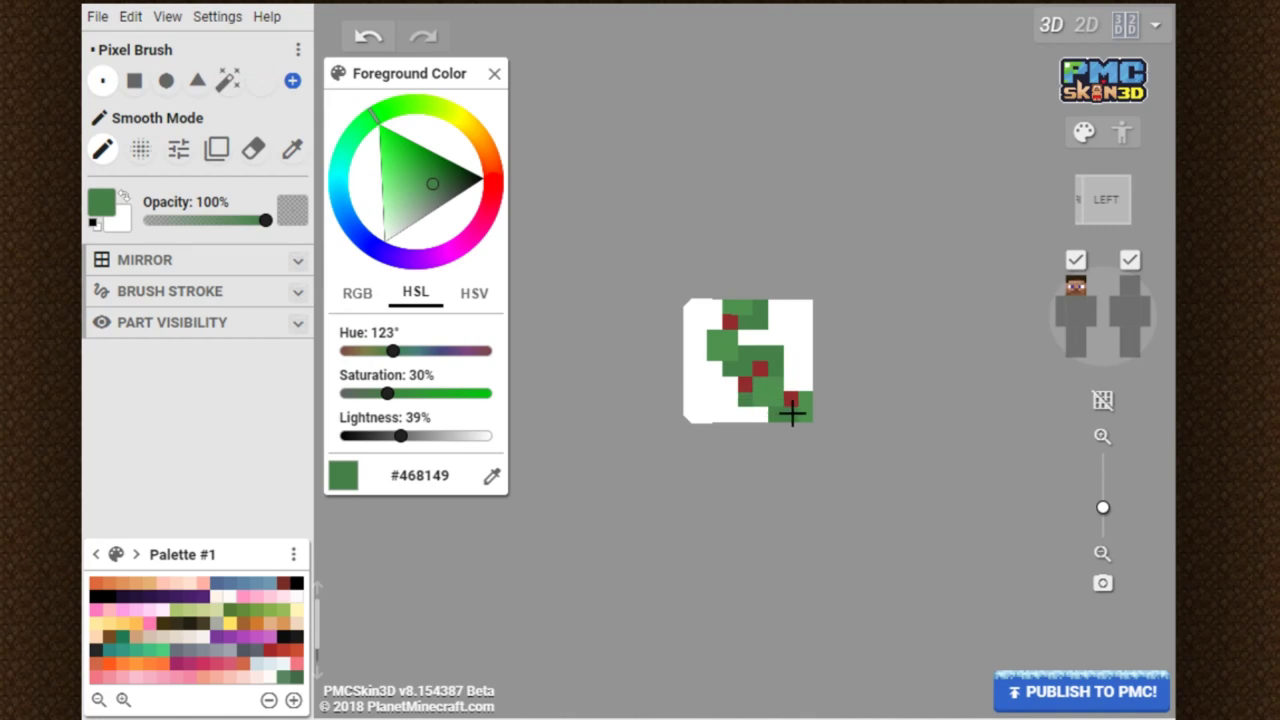
{"action": "mouse_move", "coordinate": [854, 477]}
{"action": "left_mouse_down"}
{"action": "mouse_move", "coordinate": [869, 491]}
{"action": "mouse_move", "coordinate": [763, 551]}
{"action": "mouse_move", "coordinate": [596, 530]}
{"action": "mouse_move", "coordinate": [834, 557]}
{"action": "mouse_move", "coordinate": [797, 403]}
{"action": "left_mouse_up"}
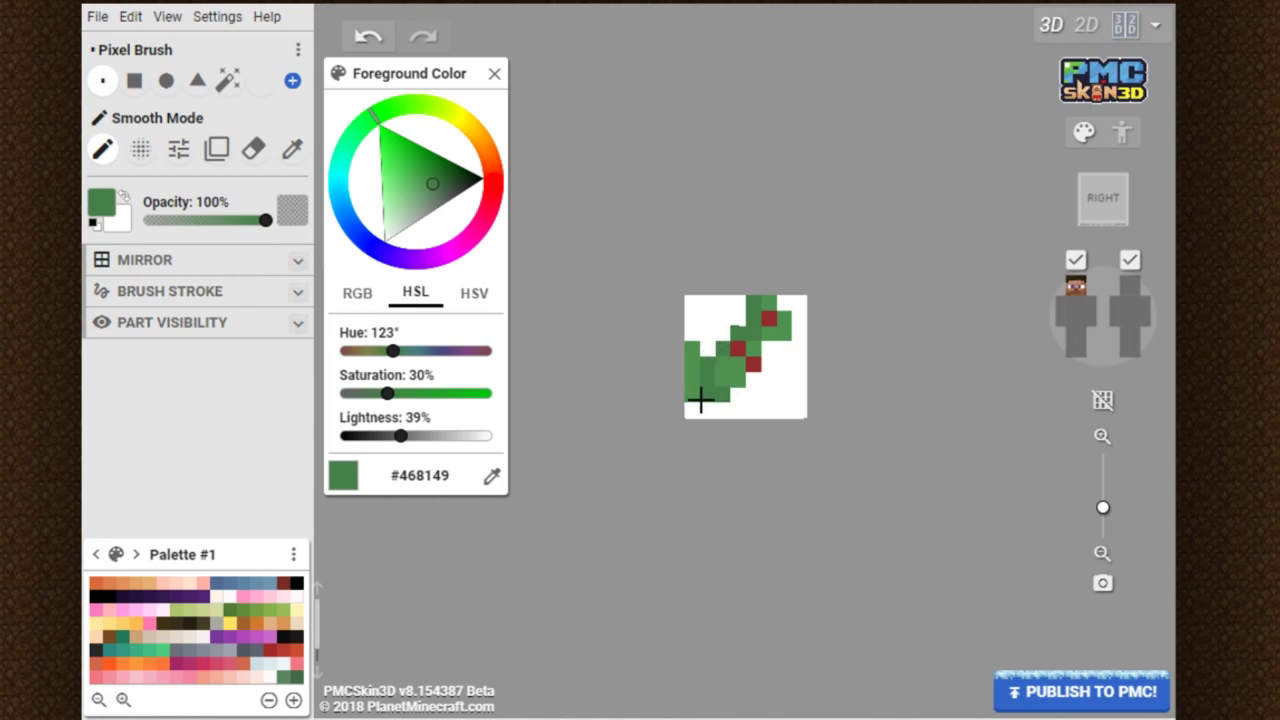
{"action": "left_click_drag", "start_coordinate": [648, 419], "coordinate": [754, 397]}
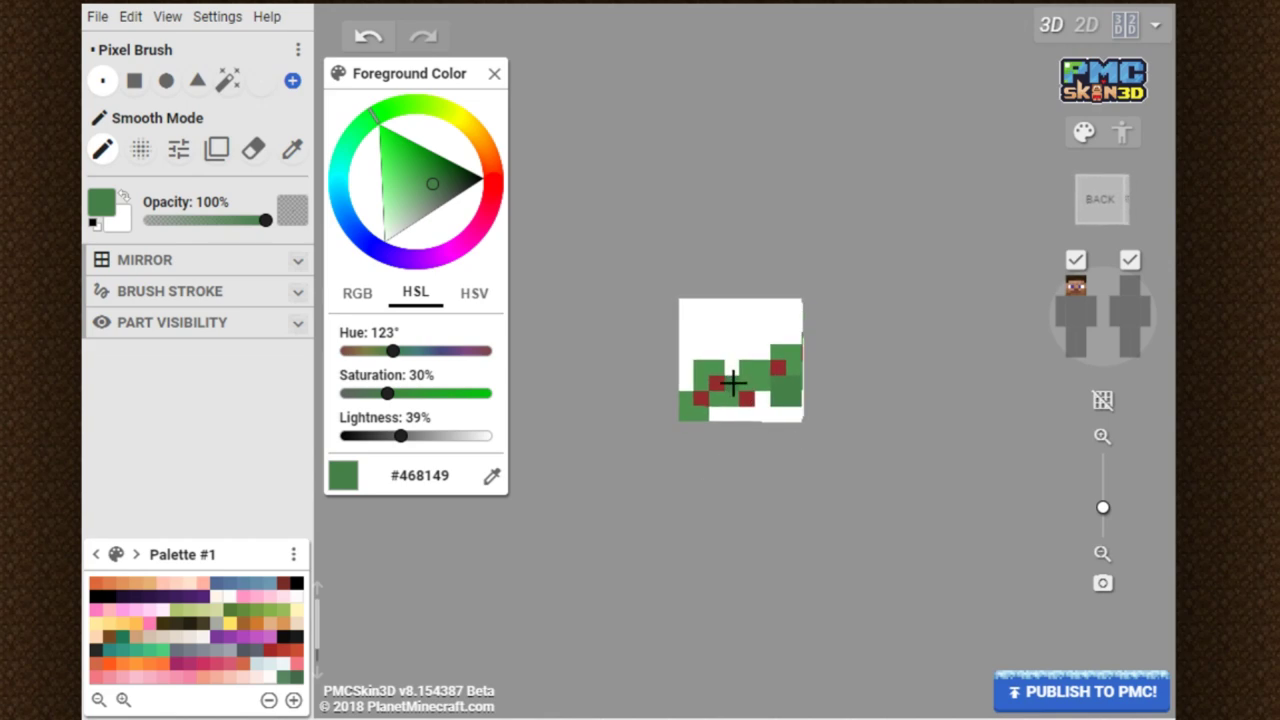
{"action": "left_click_drag", "start_coordinate": [674, 449], "coordinate": [931, 320]}
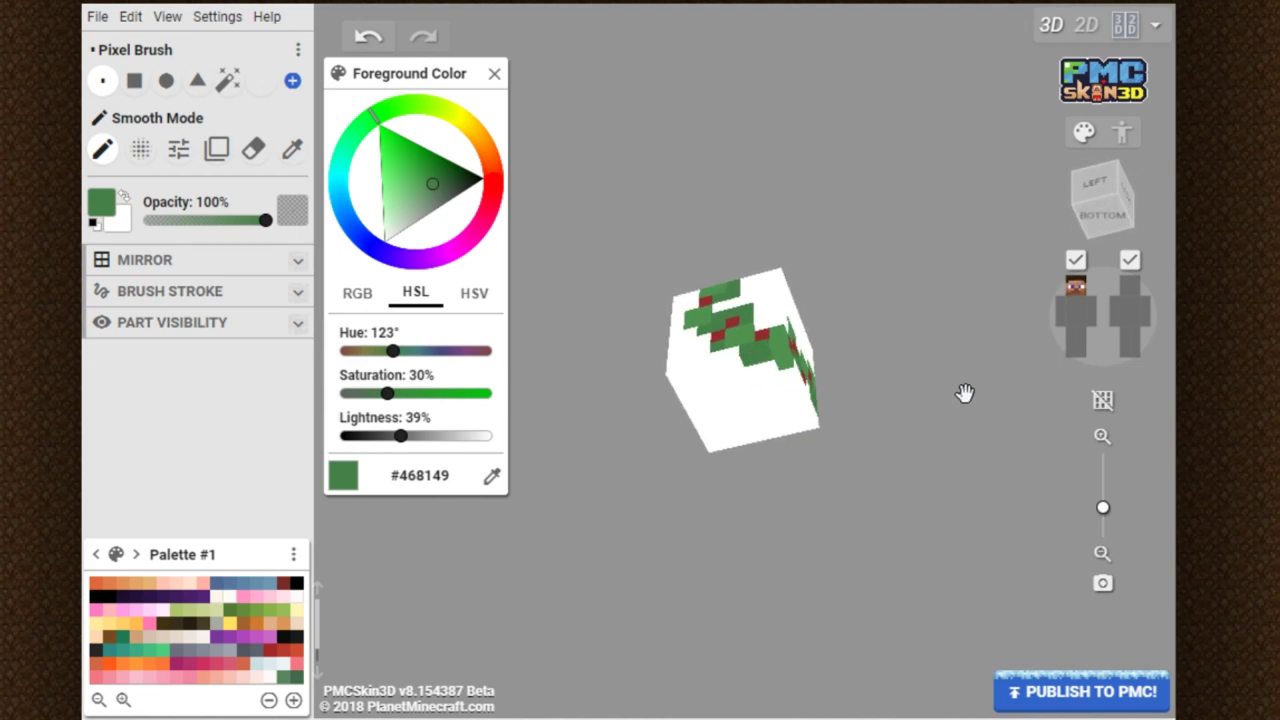
{"action": "left_click_drag", "start_coordinate": [966, 394], "coordinate": [918, 521]}
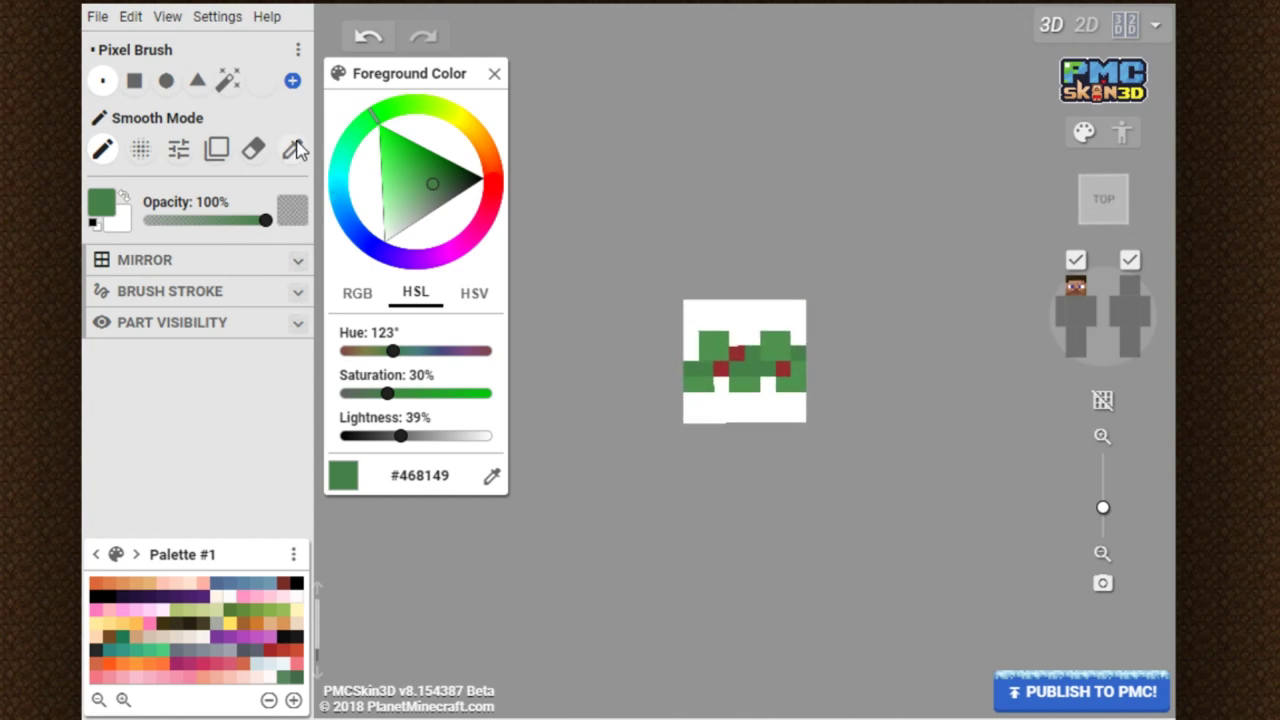
Sample the leaf green and lighten it to highlight green #5AA258 (hue 118°, 49% lightness).
{"action": "left_click", "coordinate": [292, 148]}
{"action": "left_click", "coordinate": [715, 344]}
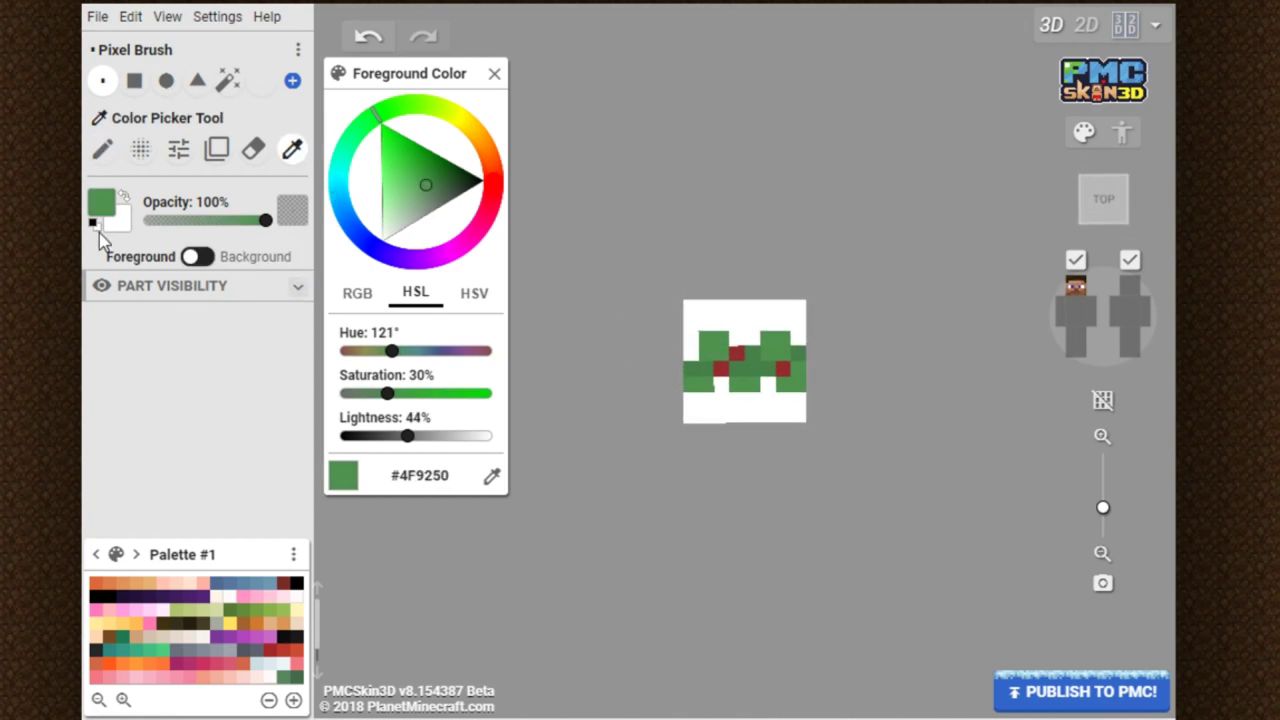
{"action": "left_click", "coordinate": [101, 152]}
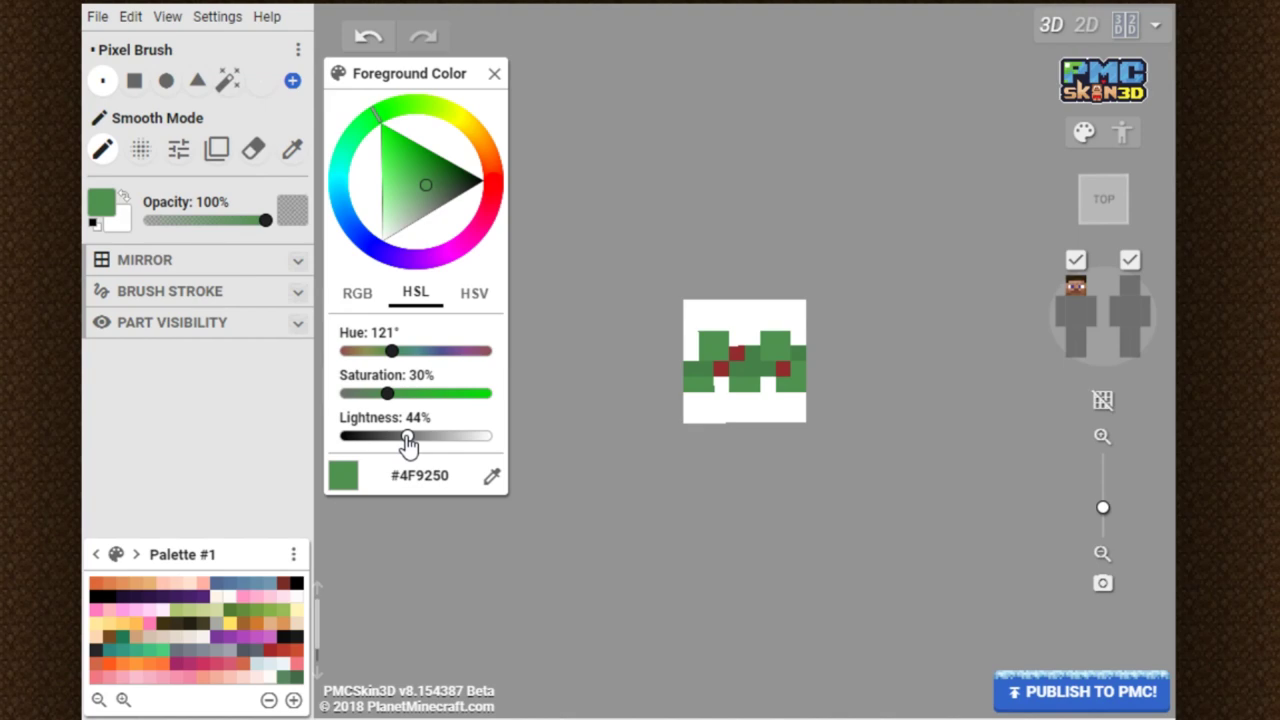
{"action": "left_click_drag", "start_coordinate": [408, 445], "coordinate": [414, 445]}
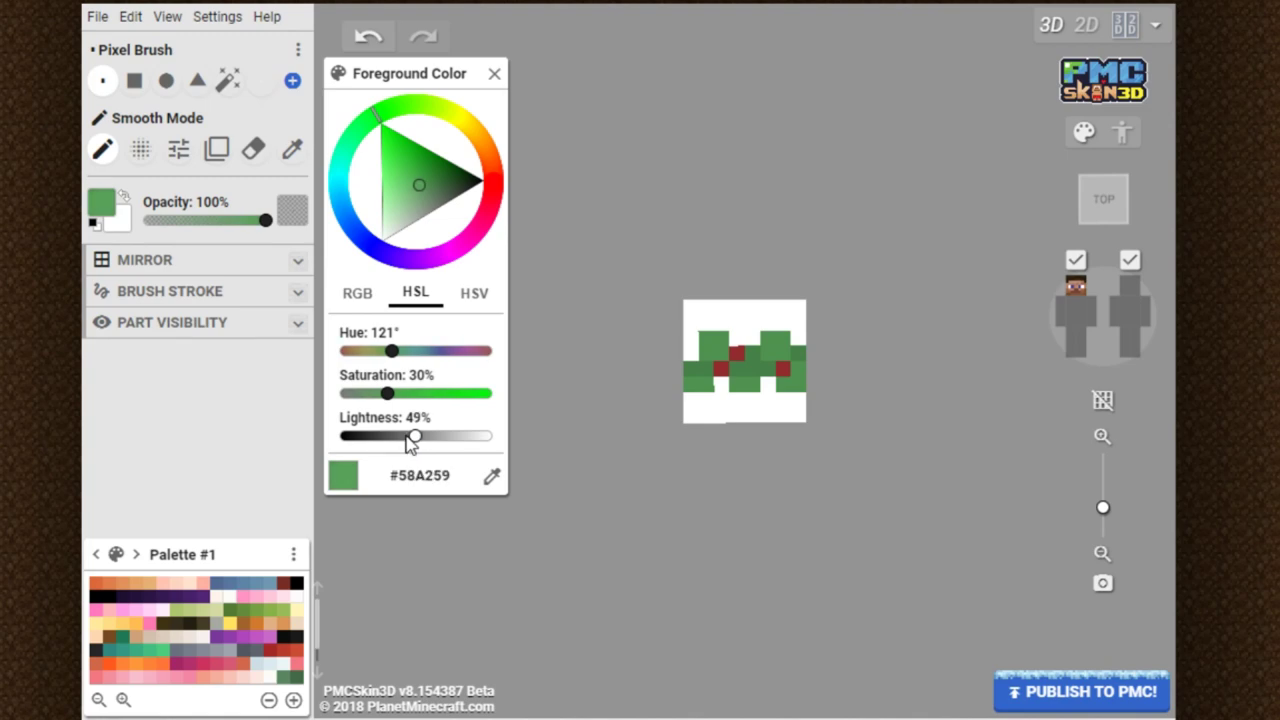
{"action": "left_click", "coordinate": [380, 118]}
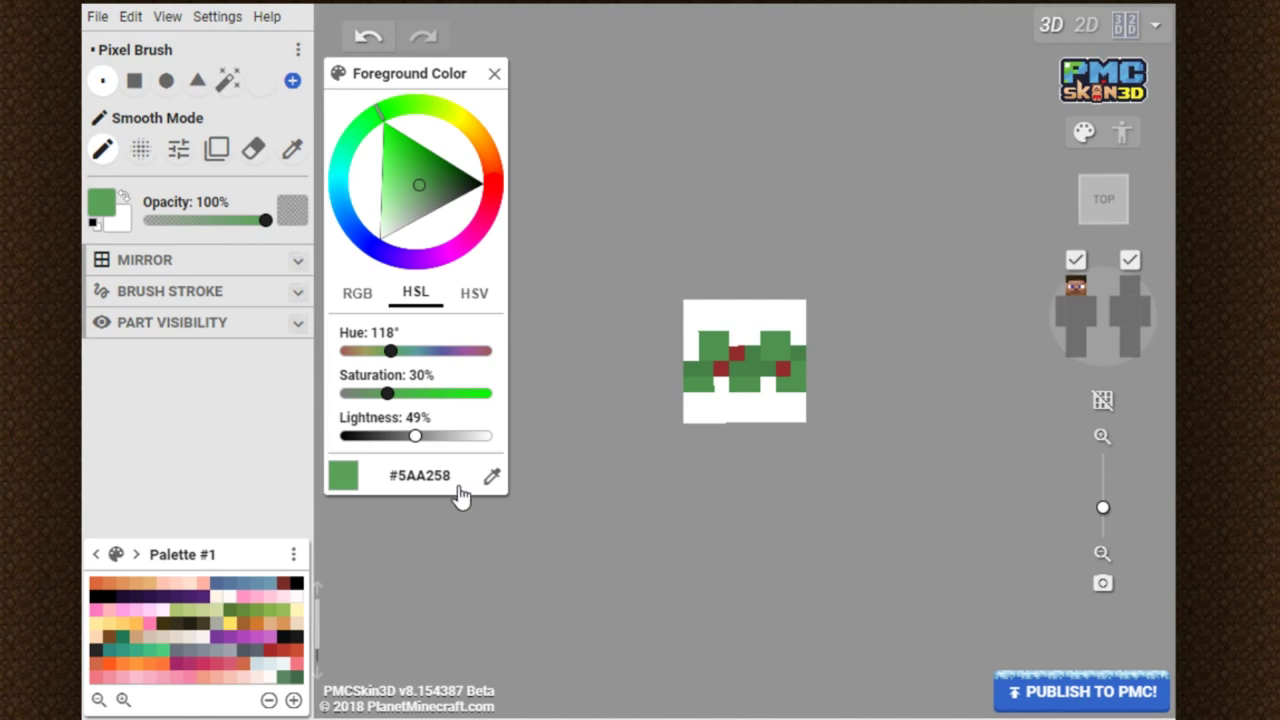
Paint highlight green on the left and lower leaf blocks.
{"action": "left_click", "coordinate": [706, 341]}
{"action": "left_click", "coordinate": [737, 382]}
{"action": "left_click", "coordinate": [794, 383]}
Touch up the leaves on the left, back and right sides with the Eraser and brush.
{"action": "left_click_drag", "start_coordinate": [1001, 532], "coordinate": [706, 329]}
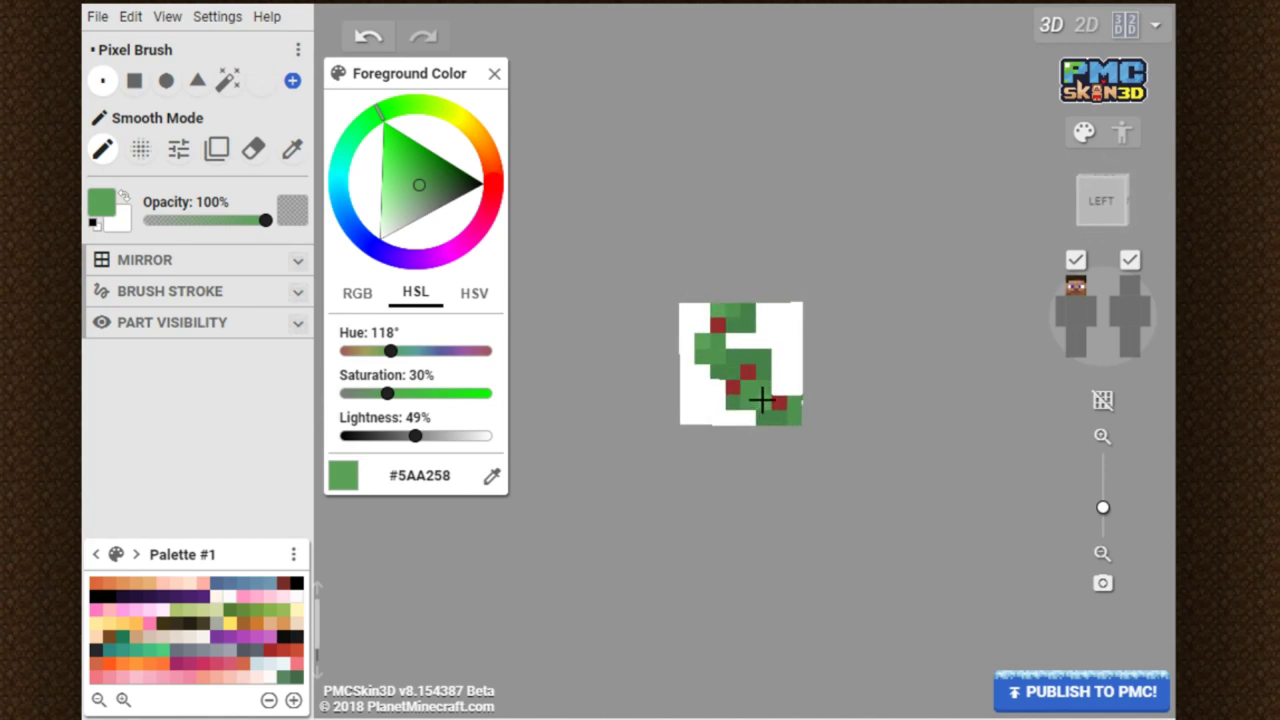
{"action": "left_click_drag", "start_coordinate": [923, 499], "coordinate": [625, 496]}
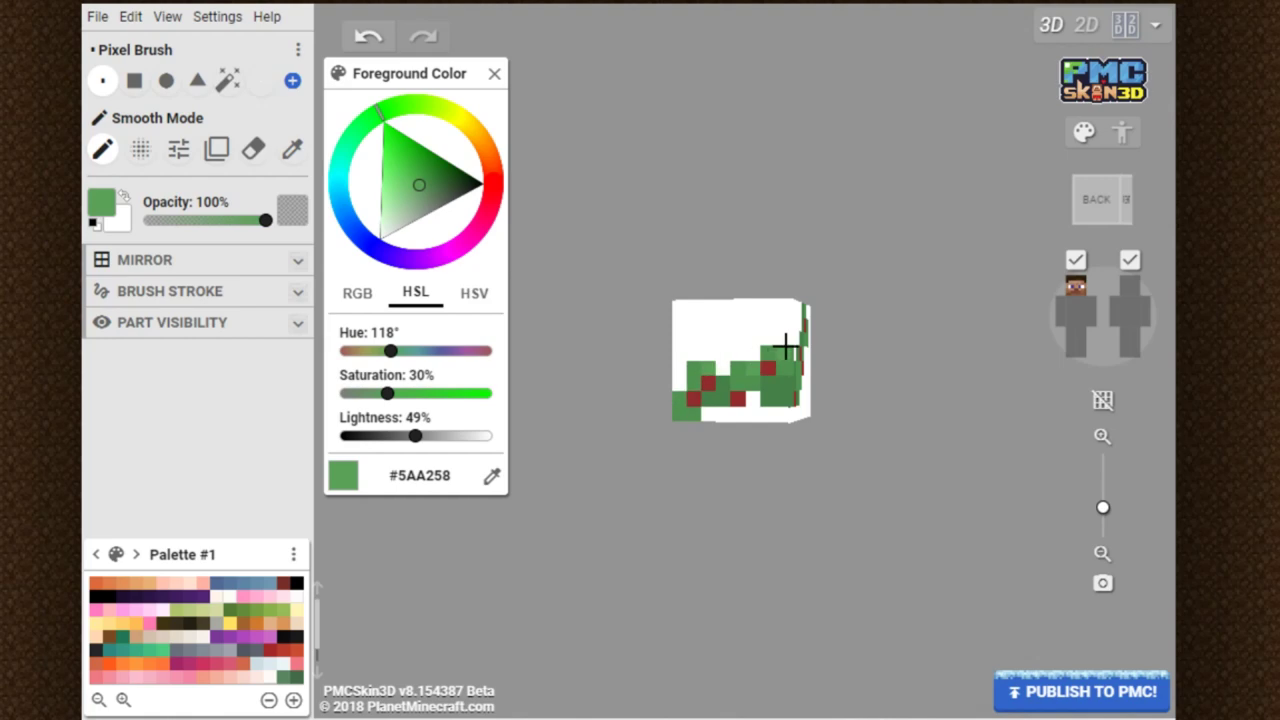
{"action": "left_click_drag", "start_coordinate": [920, 354], "coordinate": [710, 357]}
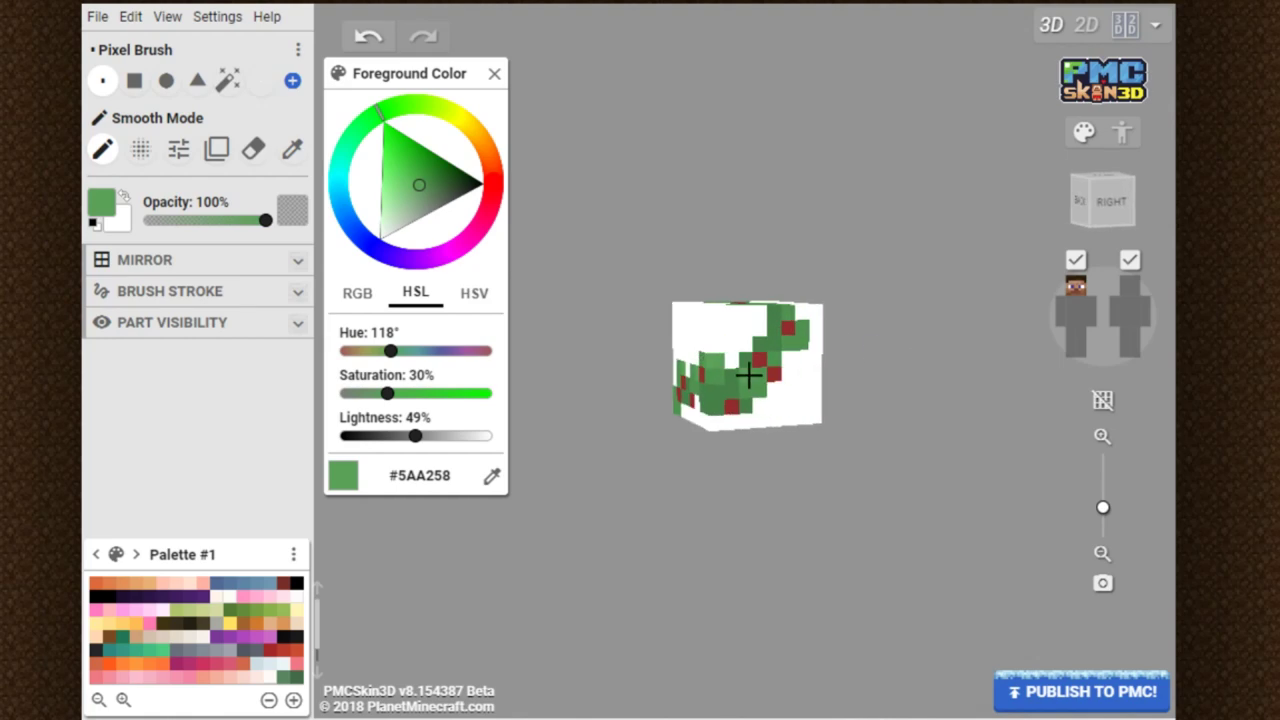
{"action": "left_click_drag", "start_coordinate": [832, 330], "coordinate": [889, 323]}
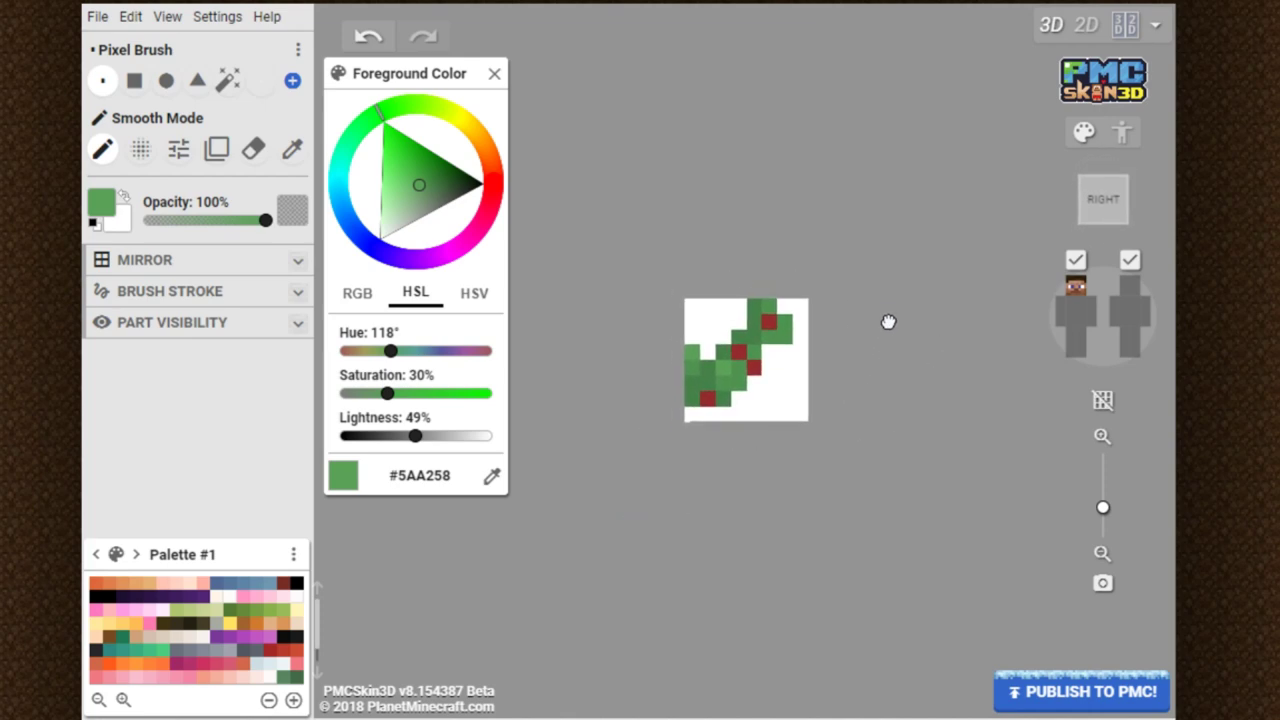
{"action": "left_click_drag", "start_coordinate": [785, 470], "coordinate": [896, 507]}
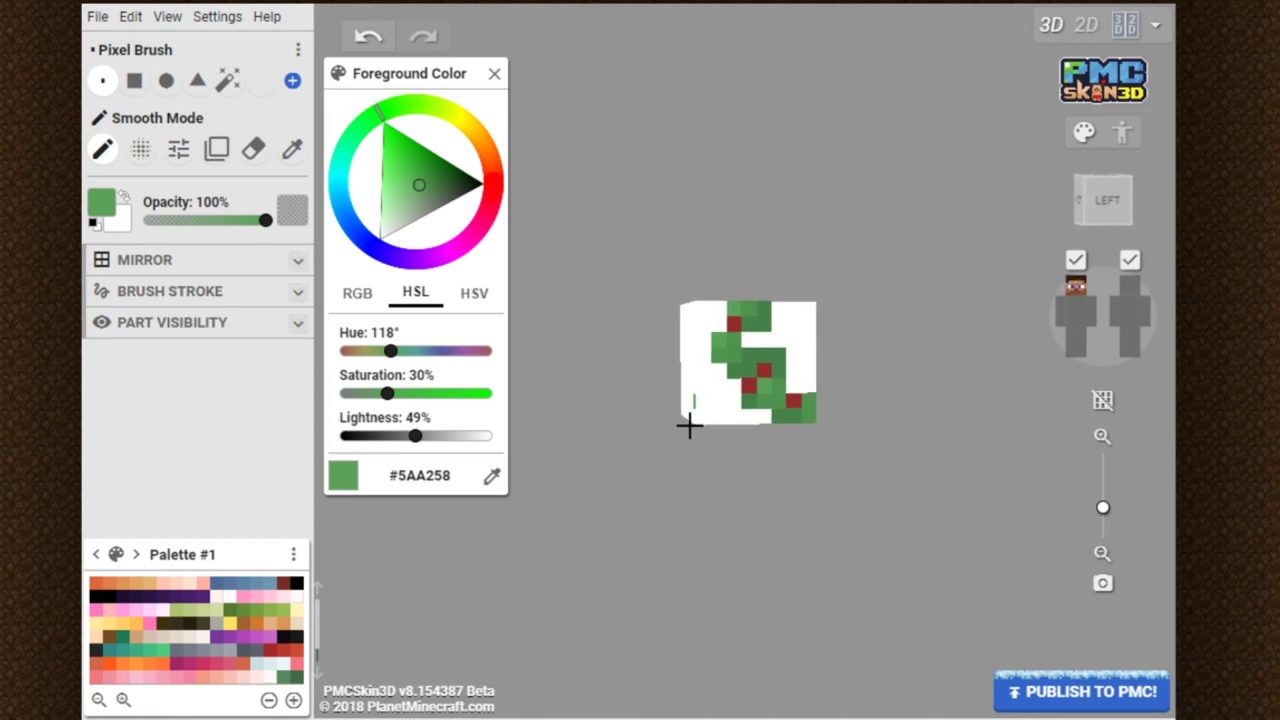
{"action": "mouse_move", "coordinate": [669, 530]}
{"action": "left_mouse_down"}
{"action": "mouse_move", "coordinate": [603, 557]}
{"action": "mouse_move", "coordinate": [603, 540]}
{"action": "left_mouse_up"}
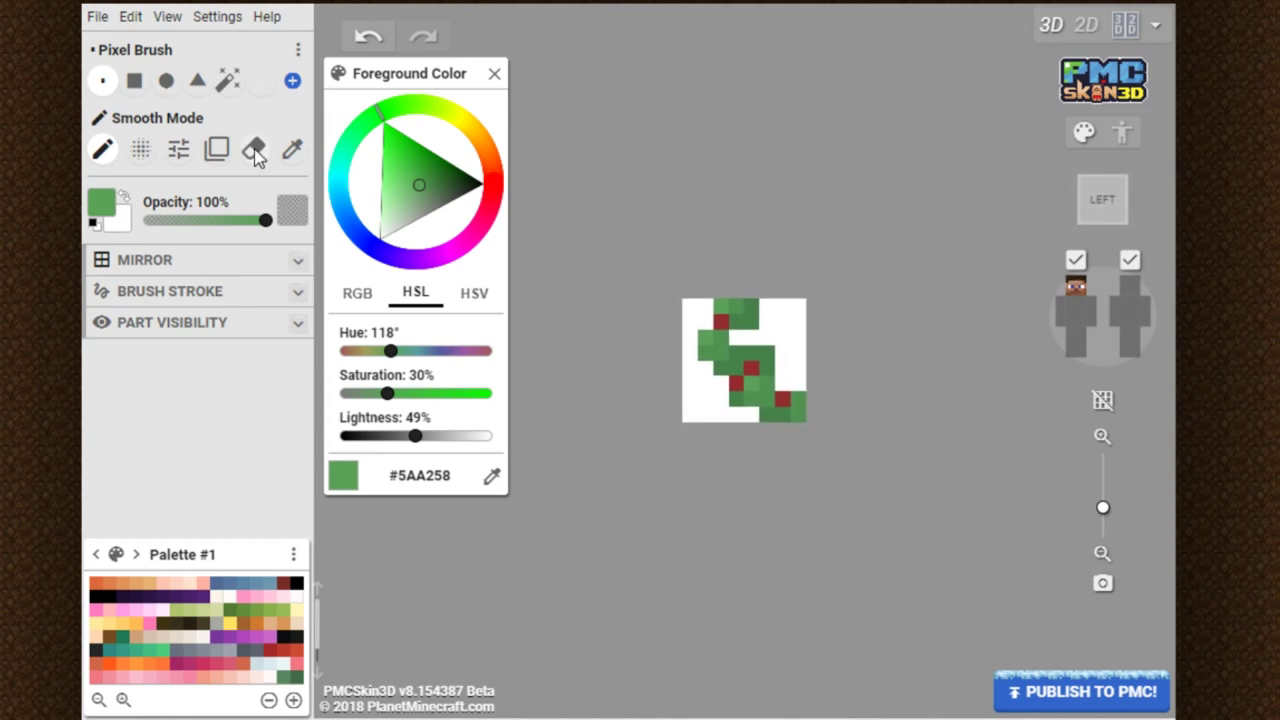
{"action": "left_click", "coordinate": [254, 150]}
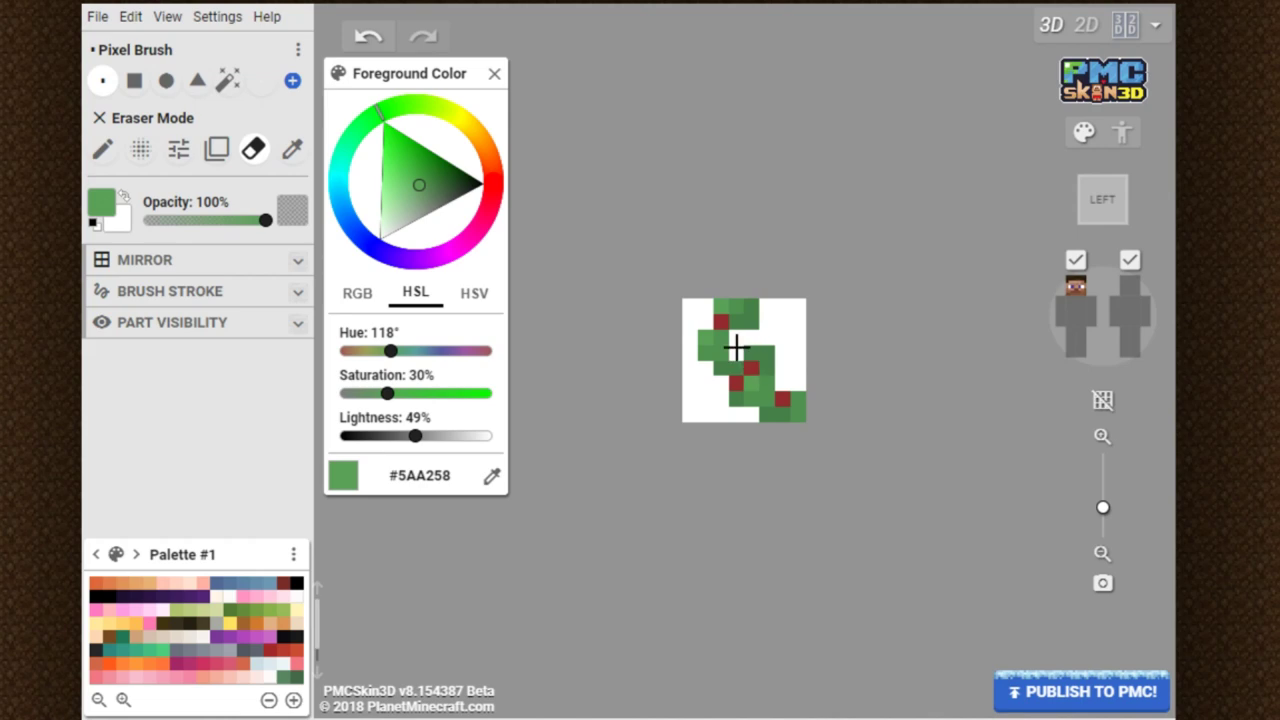
{"action": "left_click", "coordinate": [104, 147]}
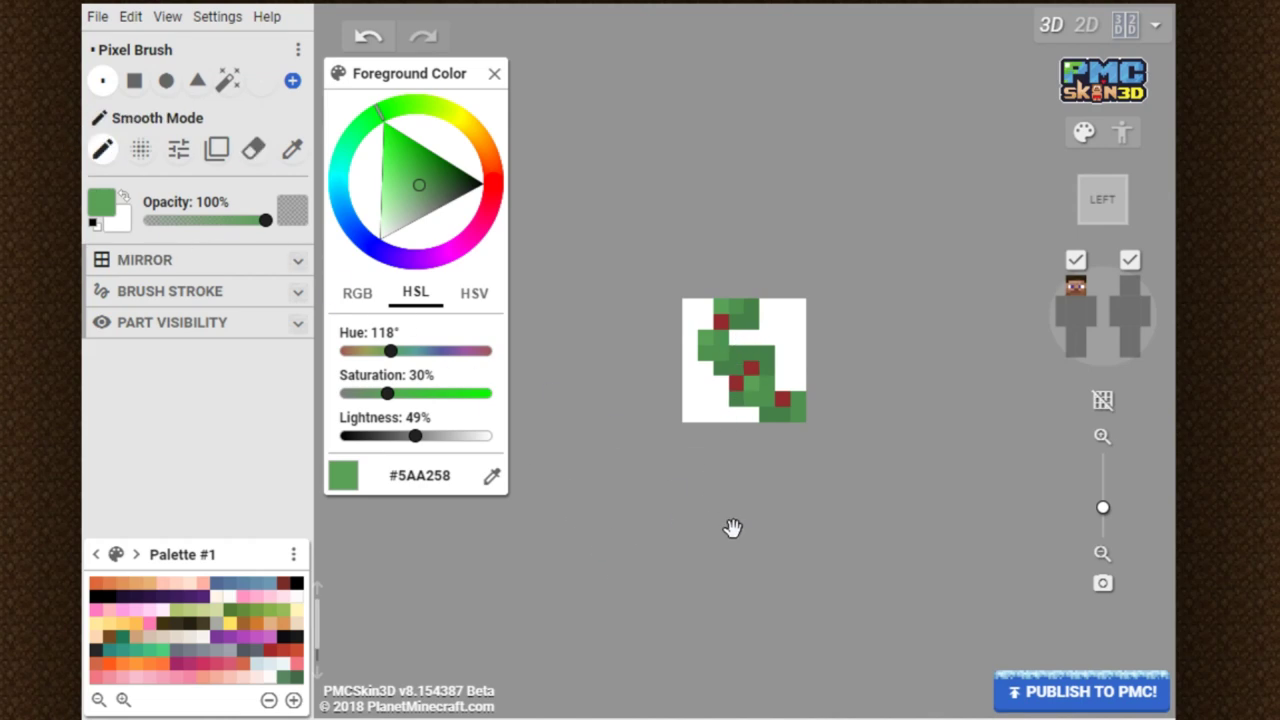
{"action": "mouse_move", "coordinate": [731, 526]}
{"action": "left_mouse_down"}
{"action": "mouse_move", "coordinate": [1009, 543]}
{"action": "mouse_move", "coordinate": [826, 526]}
{"action": "mouse_move", "coordinate": [917, 483]}
{"action": "left_mouse_up"}
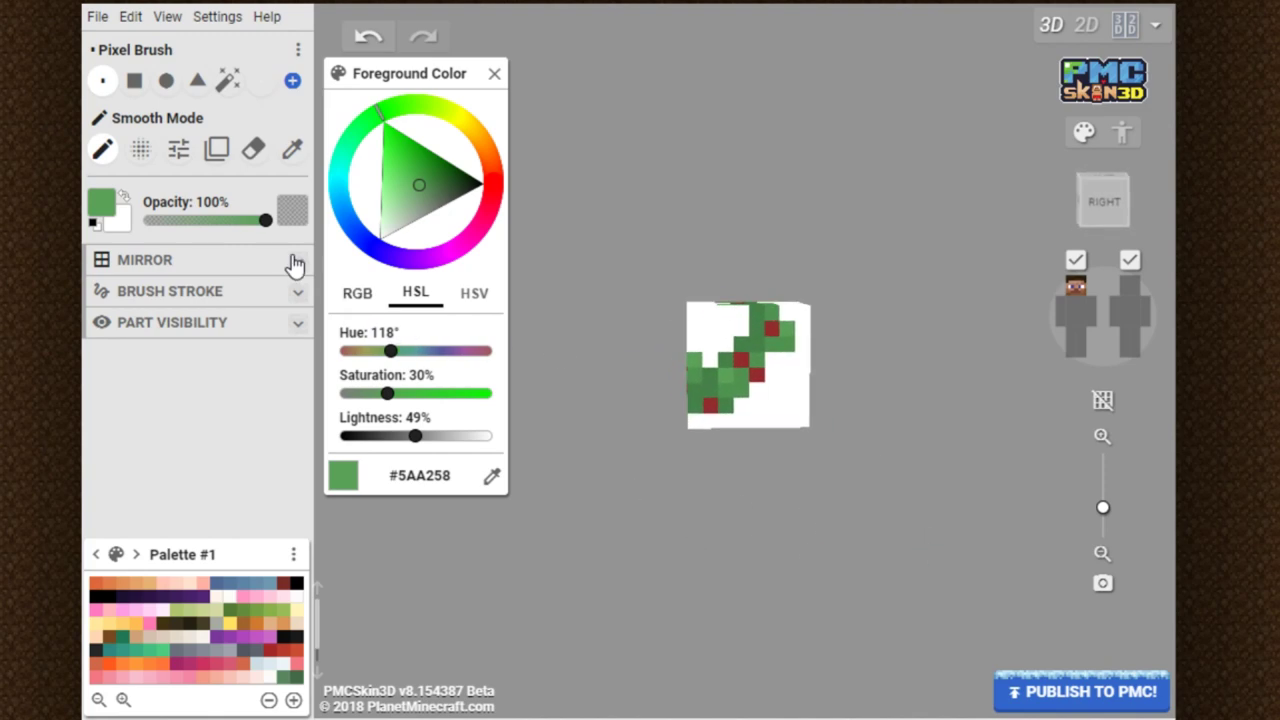
{"action": "left_click", "coordinate": [292, 149]}
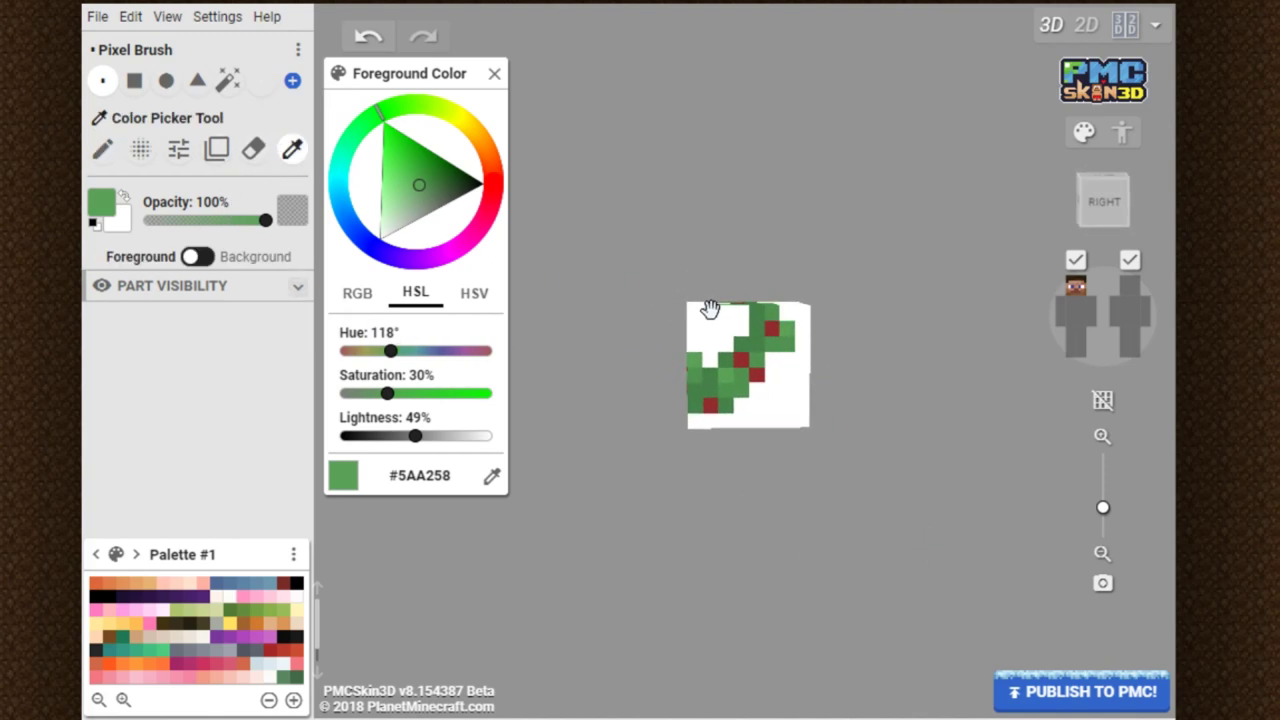
Sample the berry red and brighten it to #A53231: lightness 42%, hue 0°.
{"action": "left_click", "coordinate": [771, 328]}
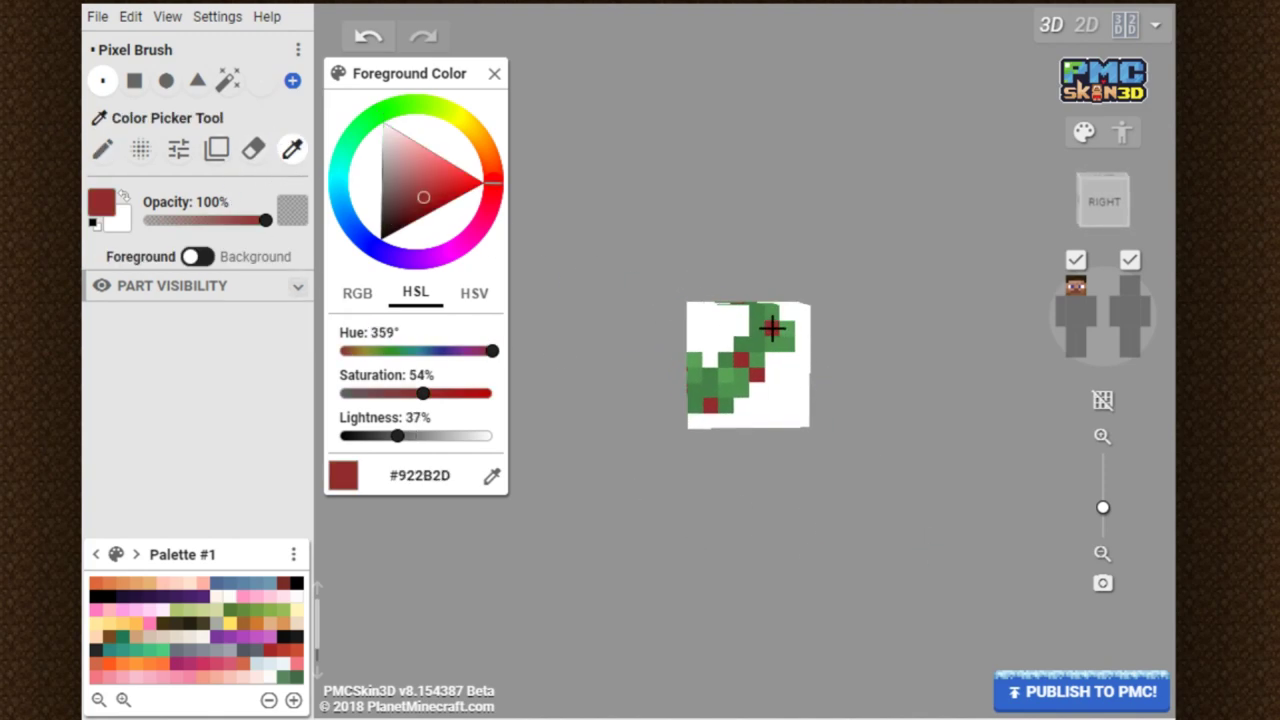
{"action": "left_click", "coordinate": [102, 149]}
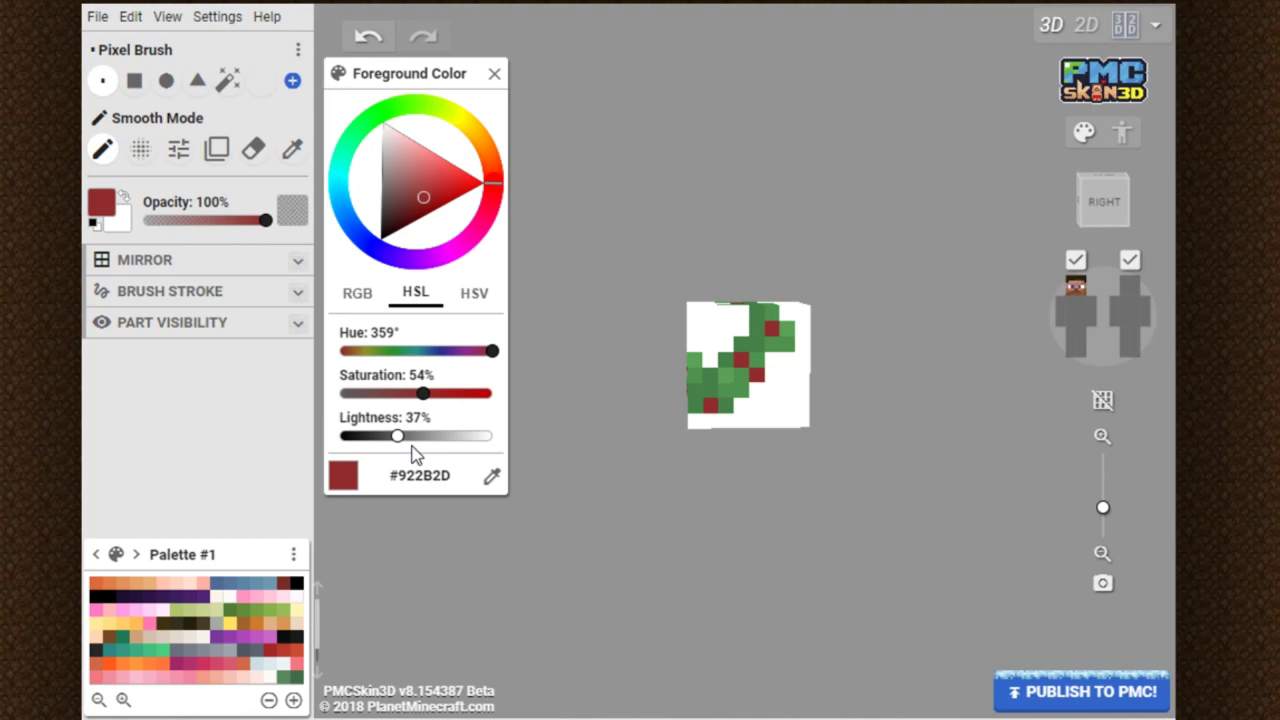
{"action": "left_click_drag", "start_coordinate": [416, 453], "coordinate": [421, 451]}
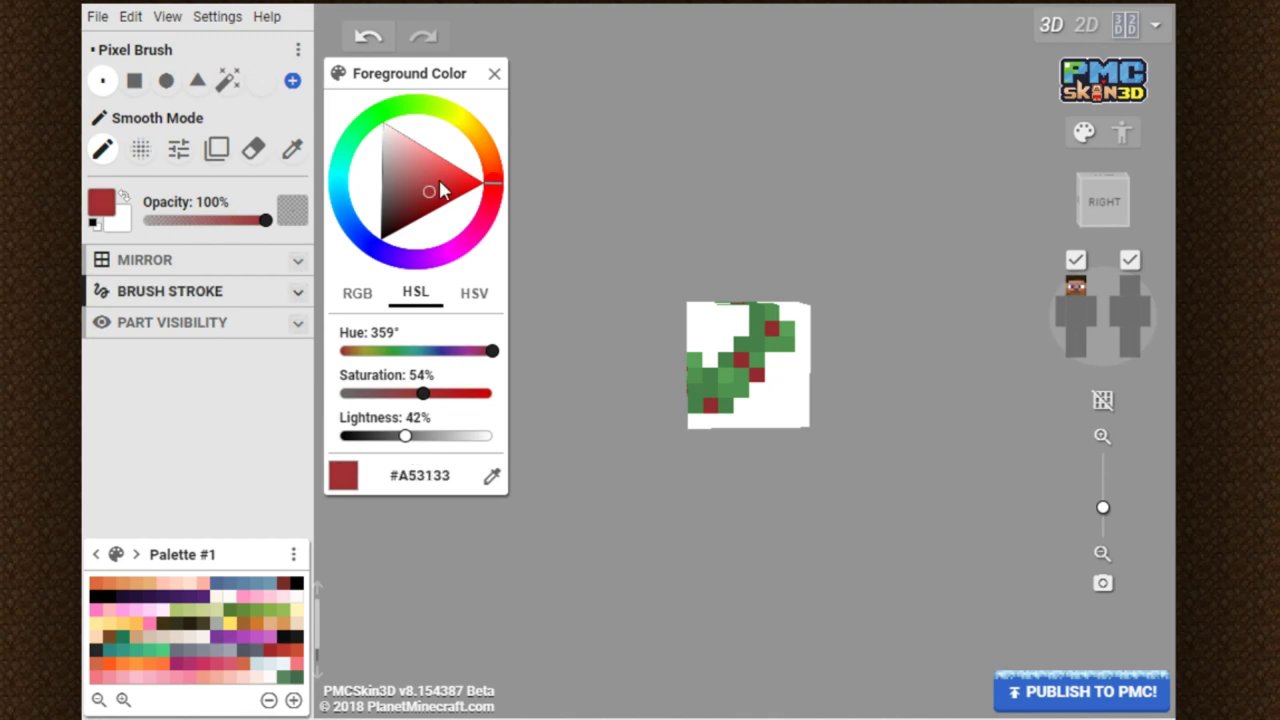
{"action": "left_click", "coordinate": [490, 190]}
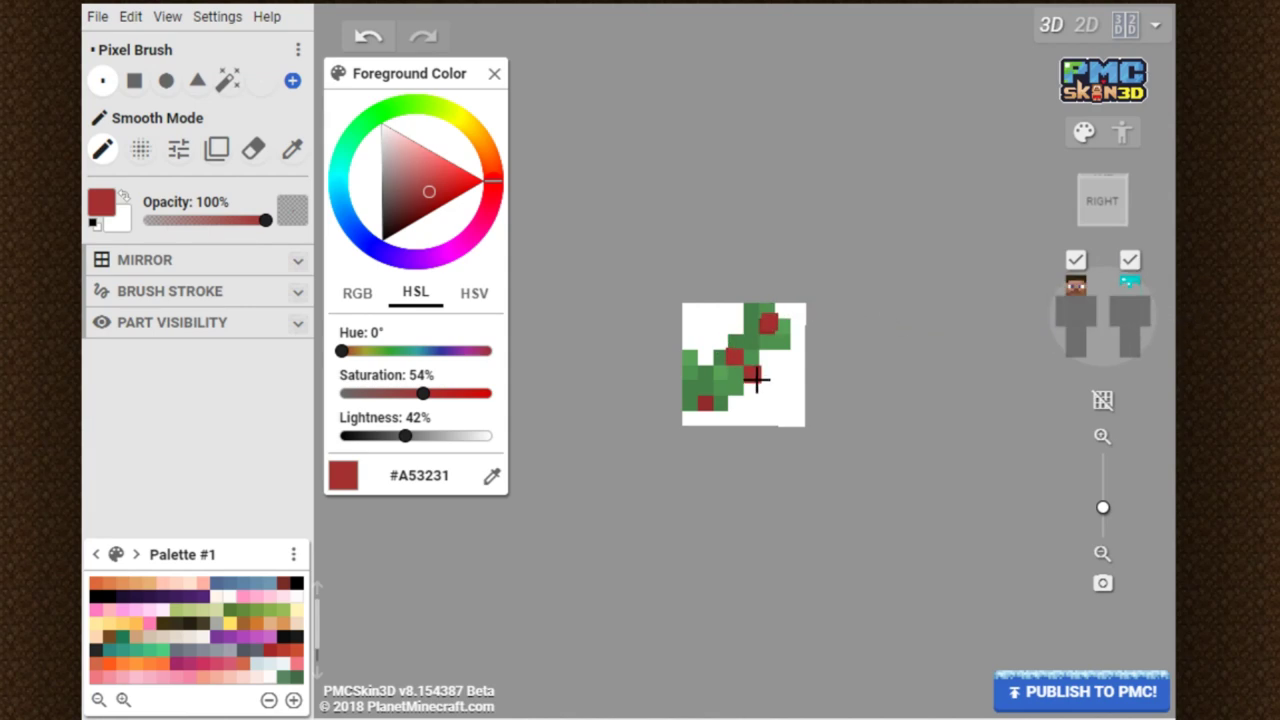
Add brighter red berry touches, undoing a stray pixel on the back face.
{"action": "left_click_drag", "start_coordinate": [633, 478], "coordinate": [703, 503]}
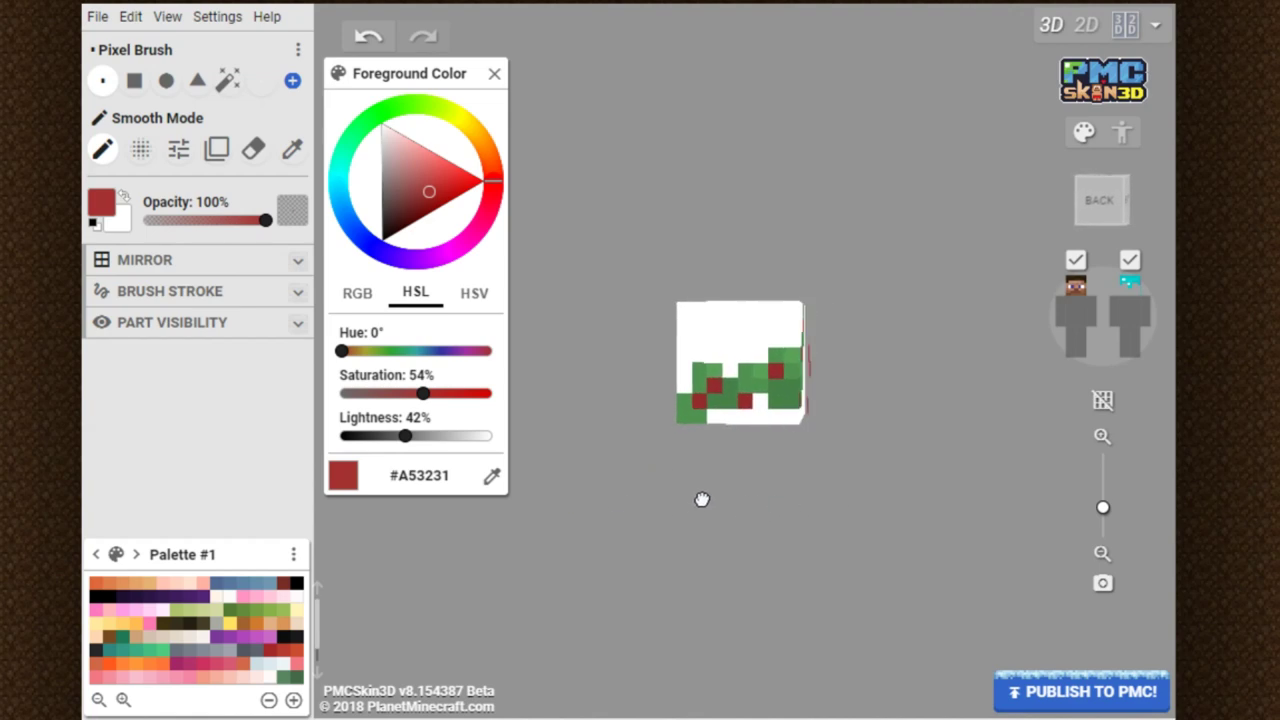
{"action": "left_click", "coordinate": [714, 369]}
{"action": "left_click", "coordinate": [368, 42]}
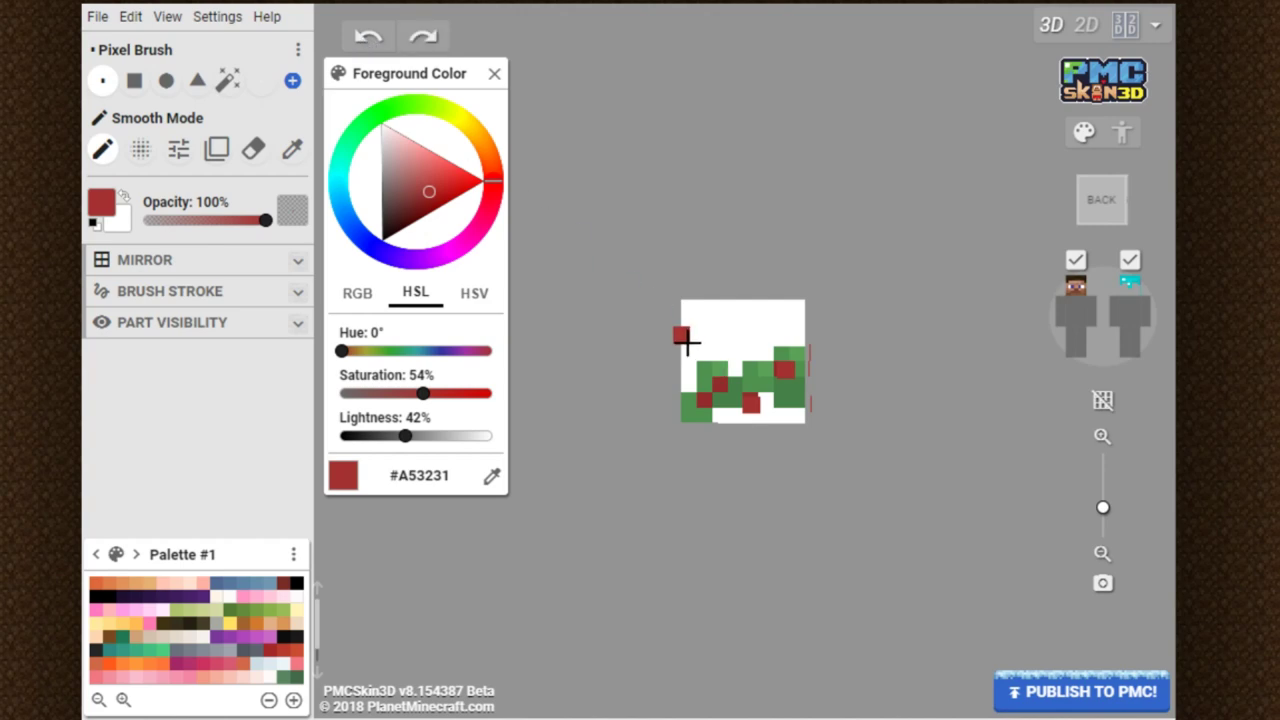
{"action": "left_click_drag", "start_coordinate": [700, 400], "coordinate": [1020, 531]}
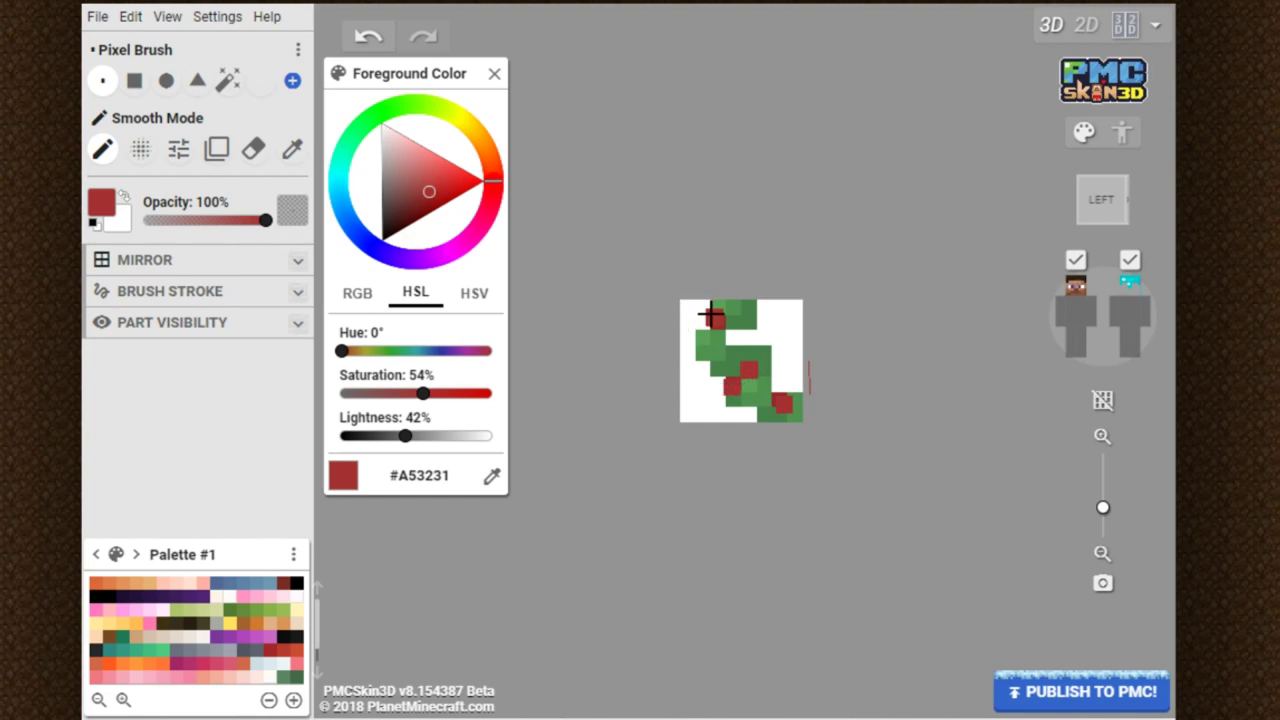
{"action": "left_click_drag", "start_coordinate": [765, 440], "coordinate": [782, 623]}
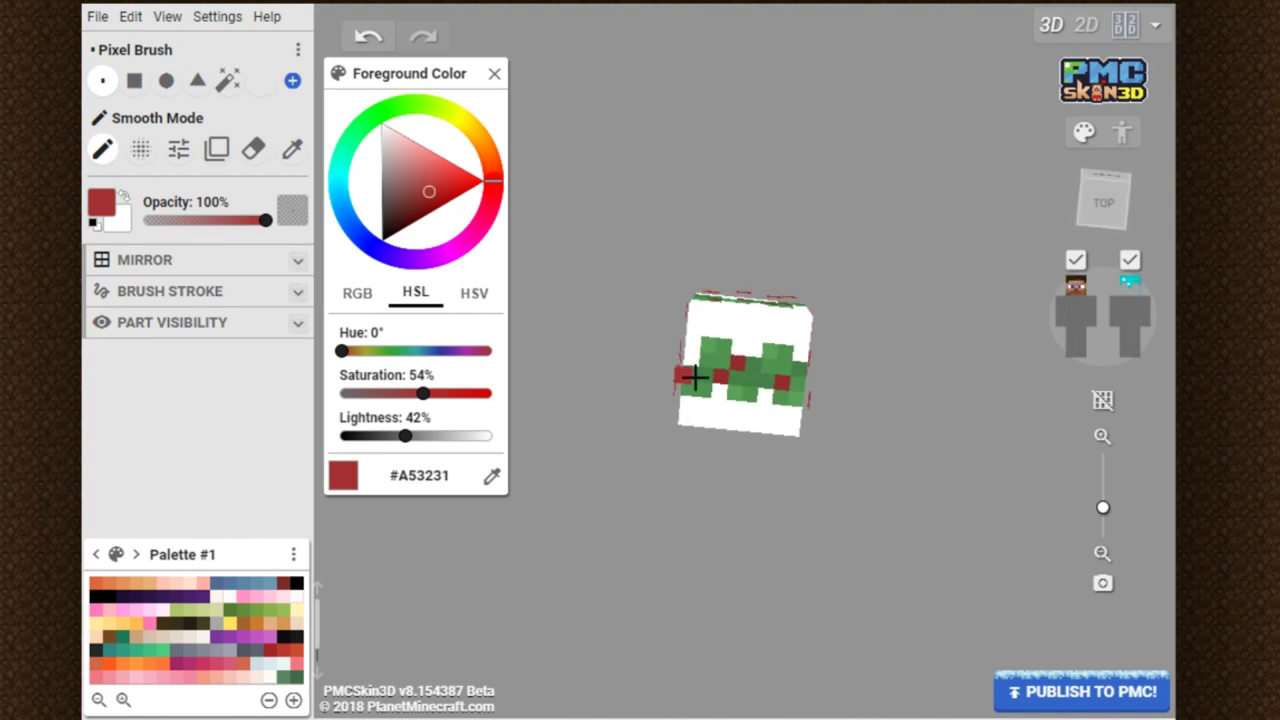
{"action": "left_click_drag", "start_coordinate": [800, 504], "coordinate": [552, 305]}
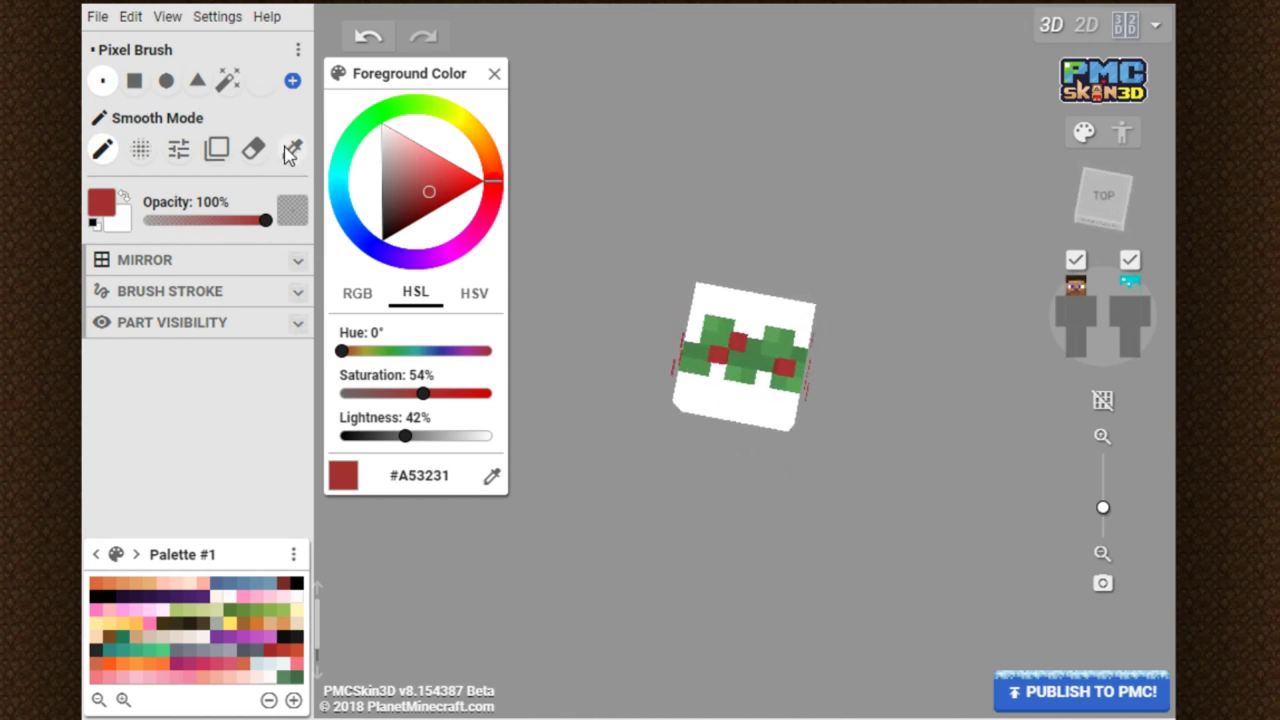
{"action": "left_click", "coordinate": [292, 149]}
Sample the #5AA258 leaf green and add leaf pixels around the front, back, right and top.
{"action": "left_click", "coordinate": [709, 320]}
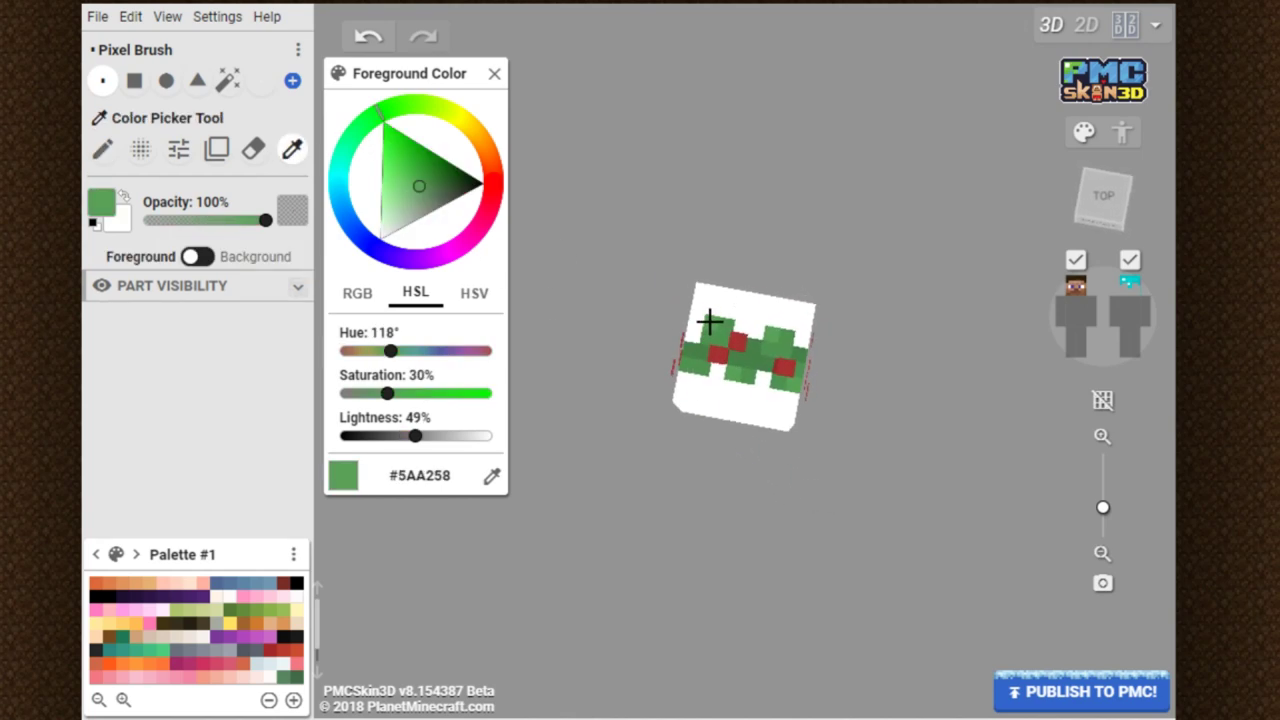
{"action": "left_click", "coordinate": [102, 149]}
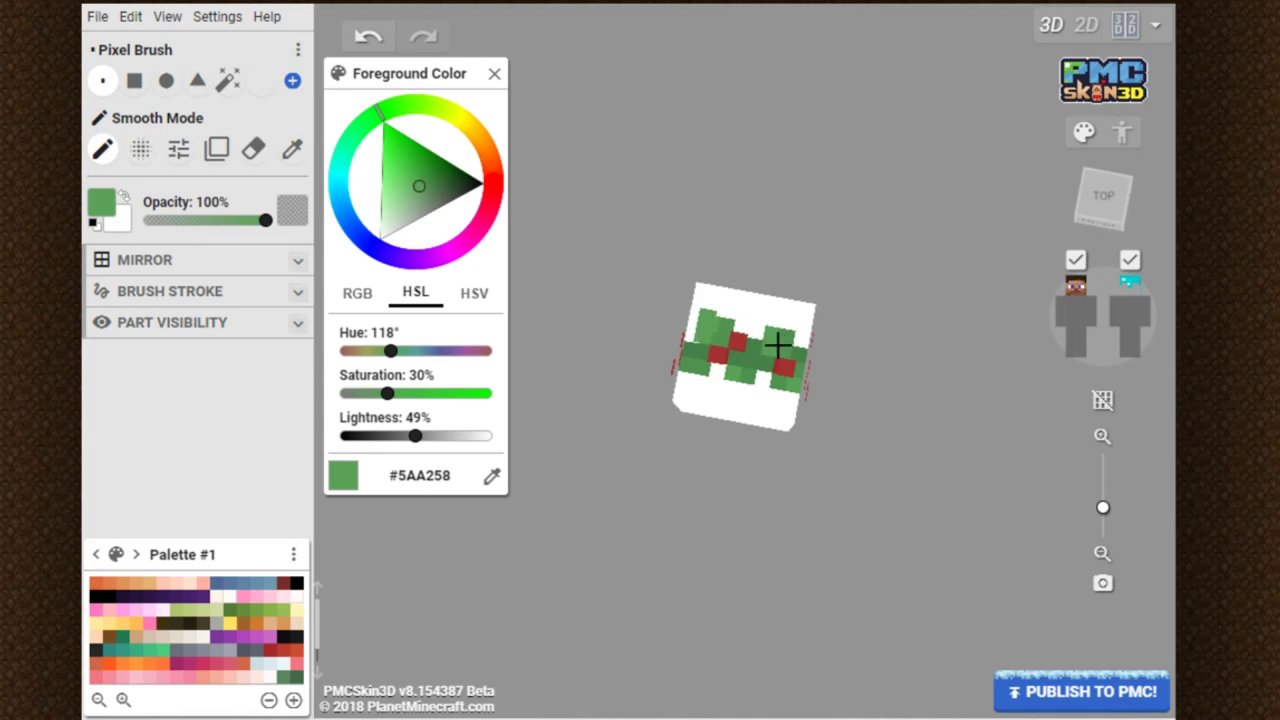
{"action": "left_click_drag", "start_coordinate": [838, 476], "coordinate": [771, 463]}
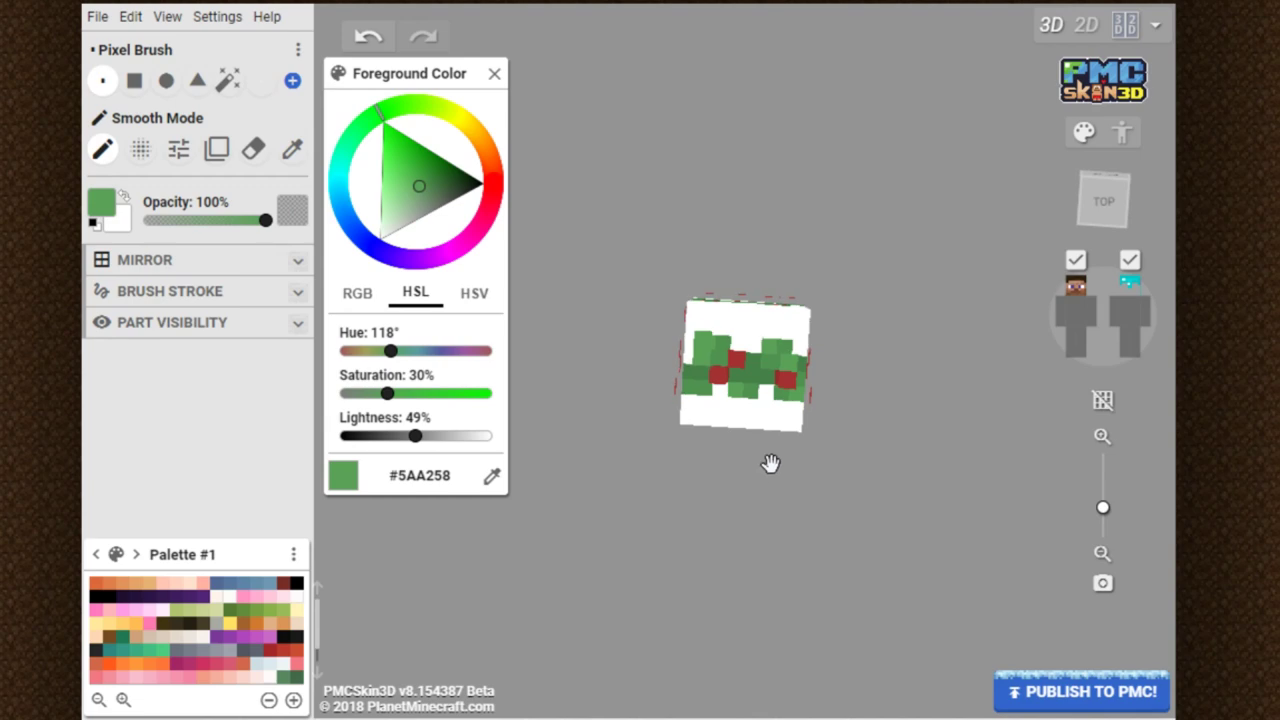
{"action": "left_click_drag", "start_coordinate": [739, 386], "coordinate": [637, 489]}
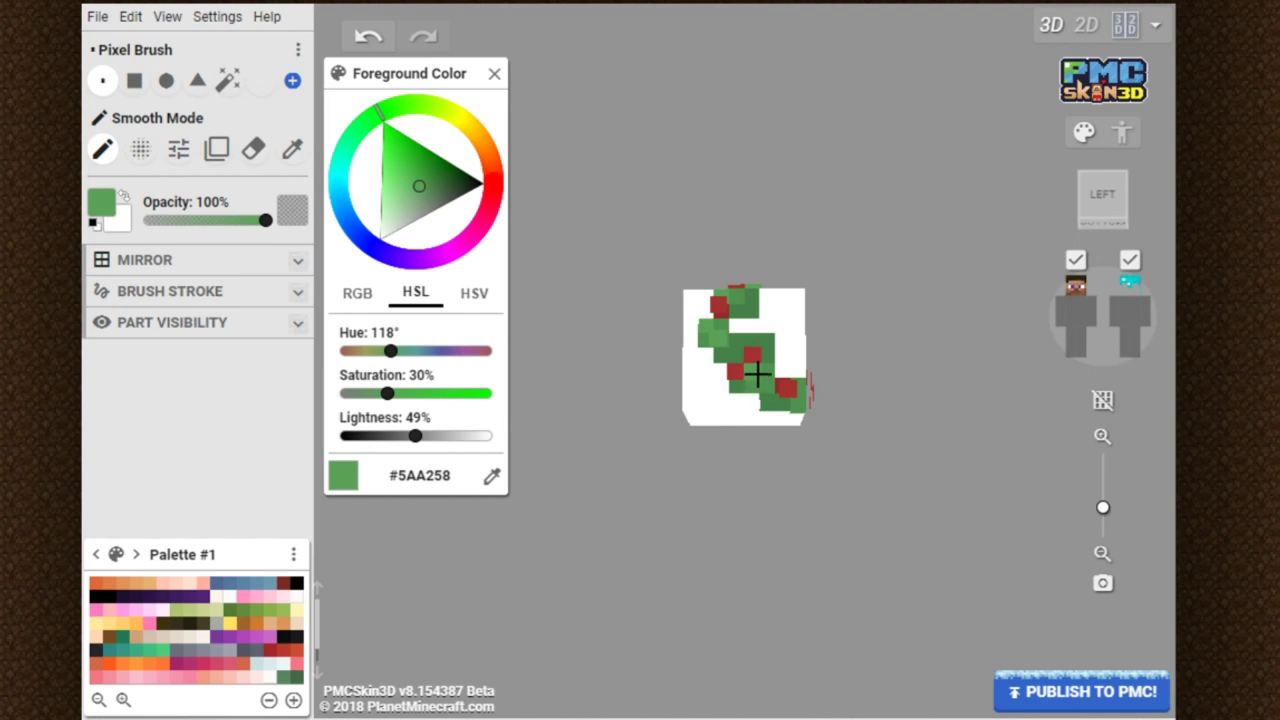
{"action": "left_click_drag", "start_coordinate": [790, 434], "coordinate": [651, 451]}
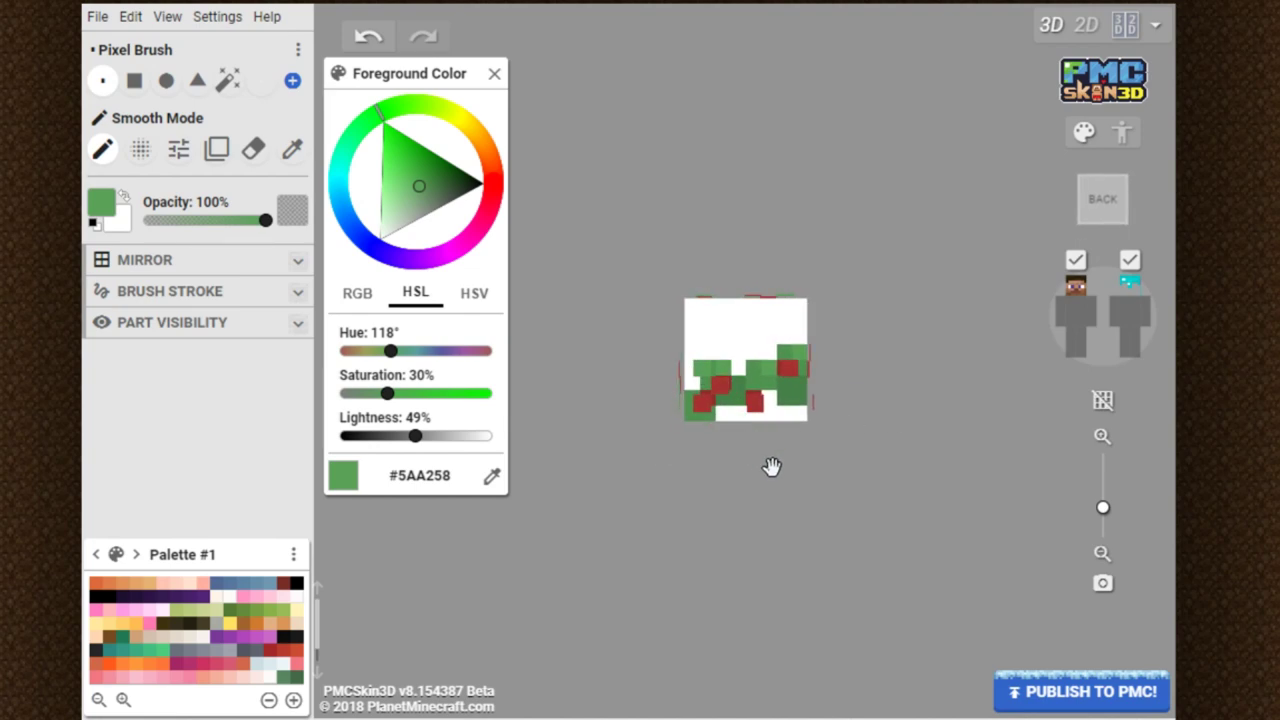
{"action": "left_click_drag", "start_coordinate": [829, 427], "coordinate": [712, 381]}
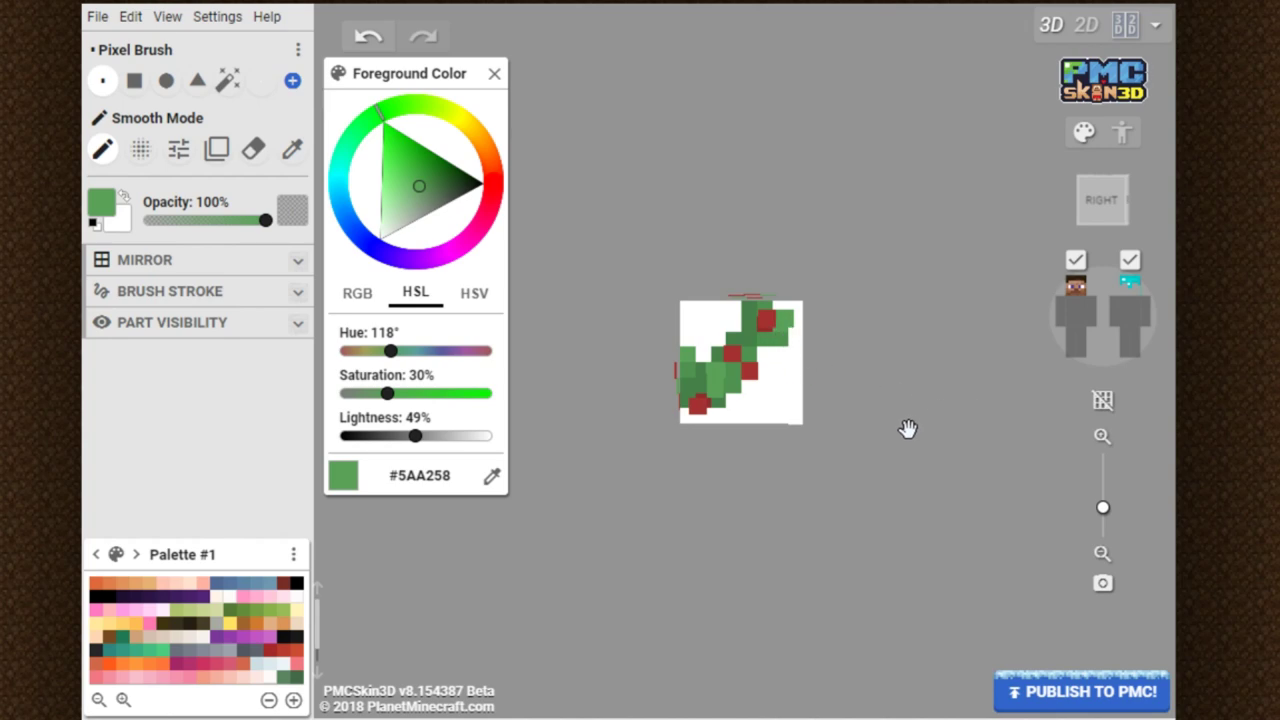
{"action": "left_click_drag", "start_coordinate": [906, 429], "coordinate": [731, 614]}
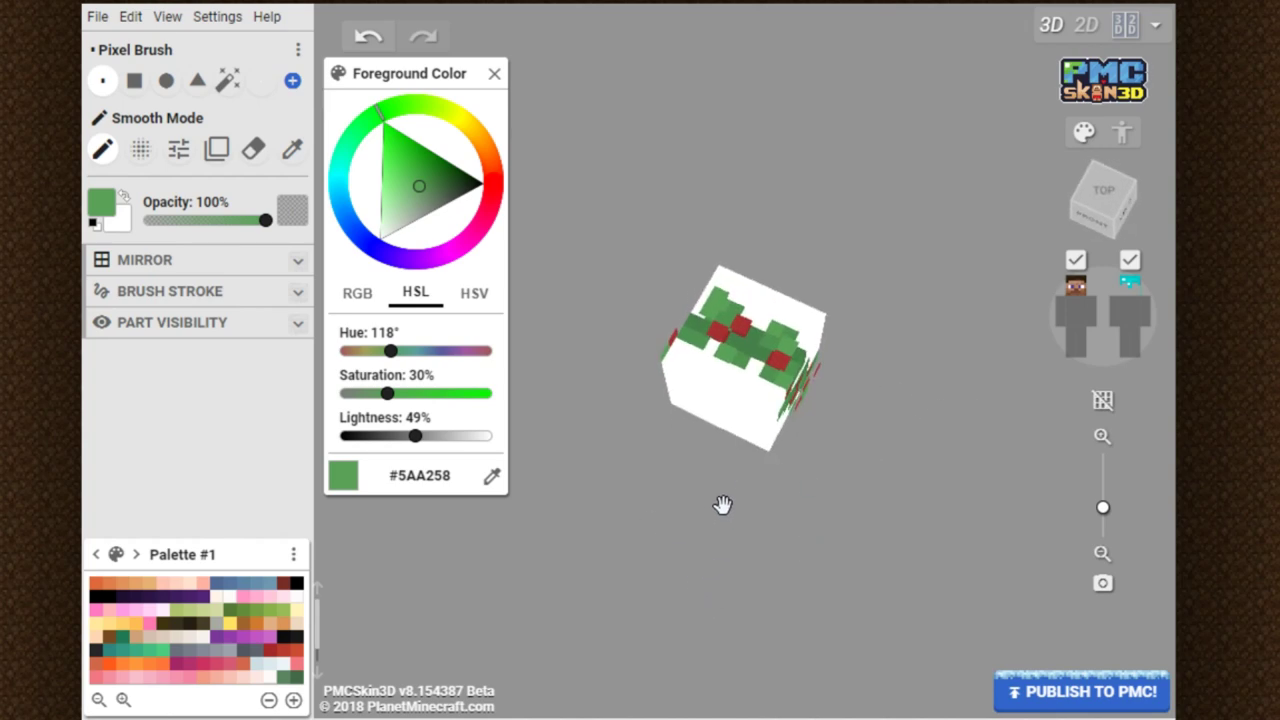
{"action": "left_click_drag", "start_coordinate": [723, 506], "coordinate": [602, 417]}
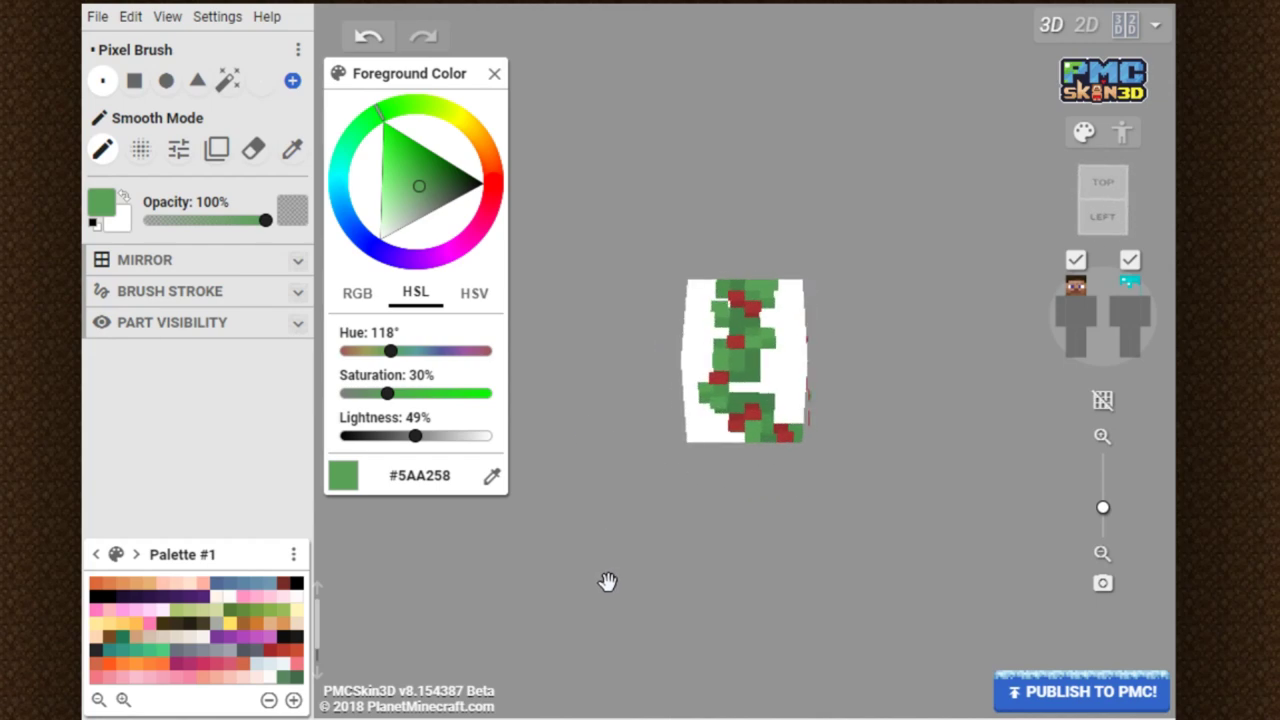
{"action": "left_click_drag", "start_coordinate": [614, 606], "coordinate": [843, 511]}
{"action": "left_click_drag", "start_coordinate": [577, 526], "coordinate": [993, 508]}
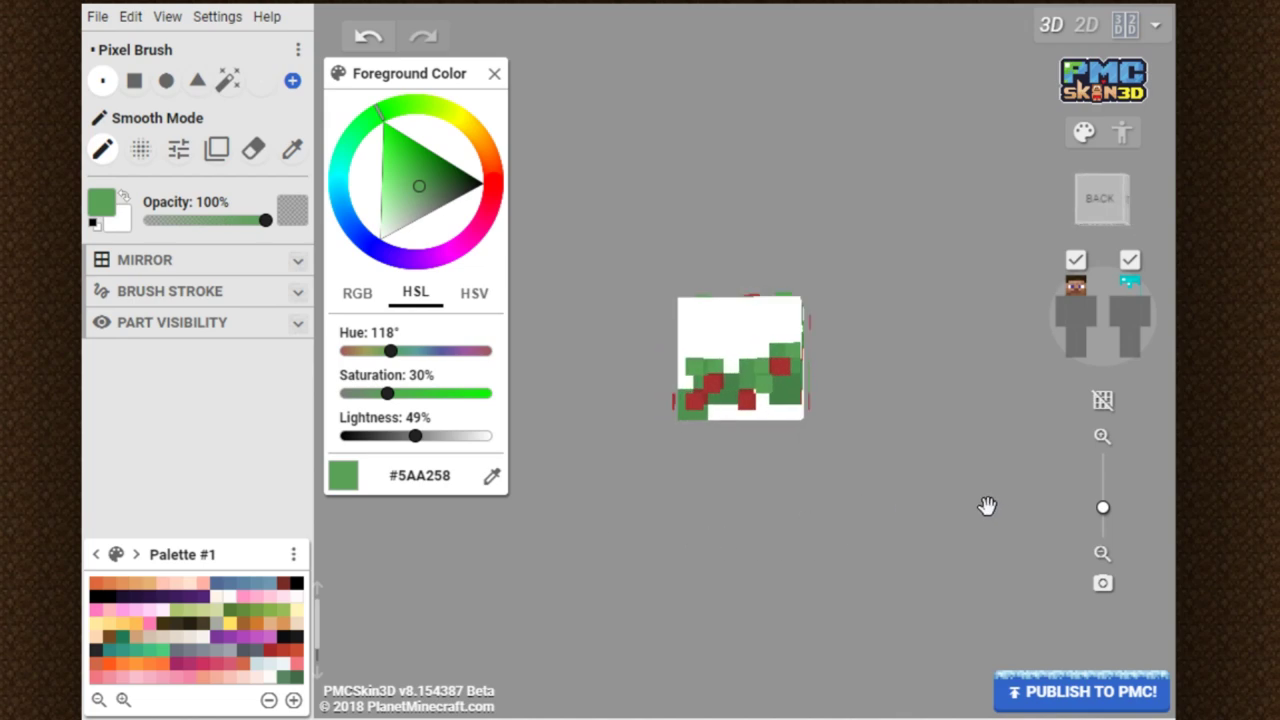